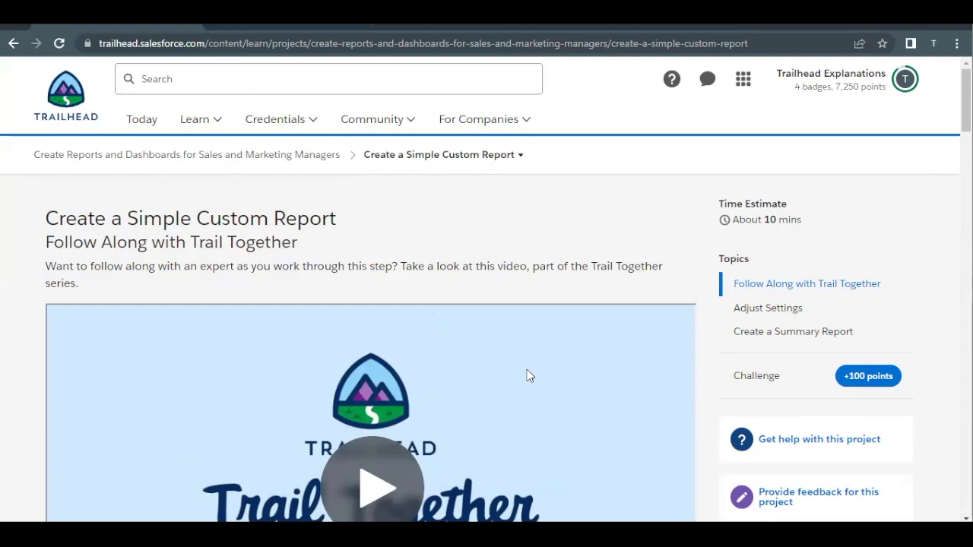
- Read the Adjust Settings instructions of the Create a Simple Custom Report unit on setting the user role and editing opportunity close dates
{"action": "scroll", "coordinate": [526, 370], "scroll_direction": "down", "scroll_amount": 2}
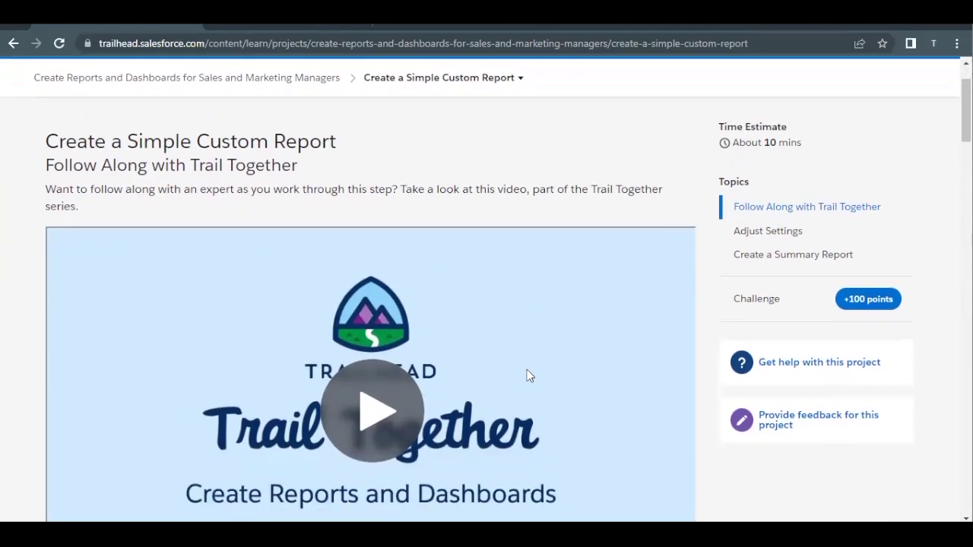
{"action": "scroll", "coordinate": [527, 374], "scroll_direction": "down", "scroll_amount": 3}
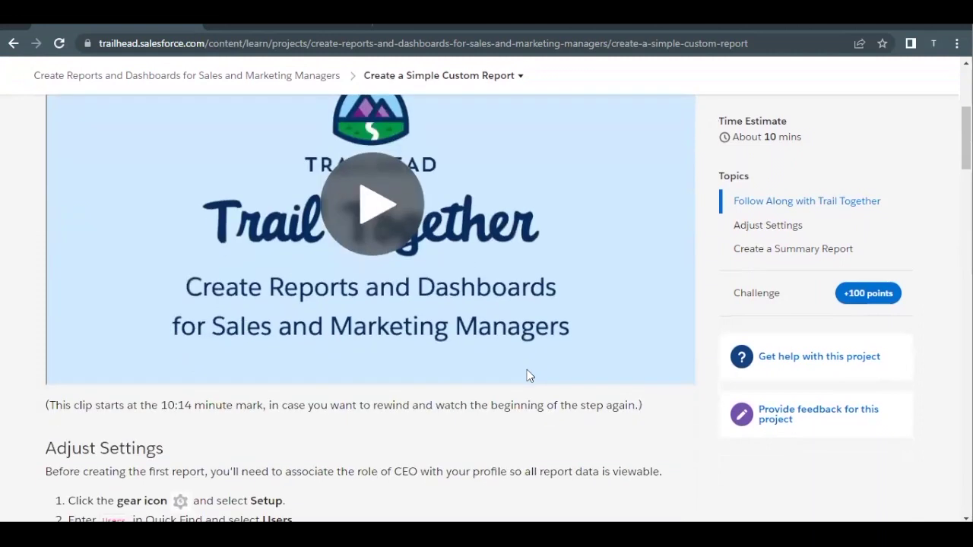
{"action": "scroll", "coordinate": [526, 369], "scroll_direction": "down", "scroll_amount": 4}
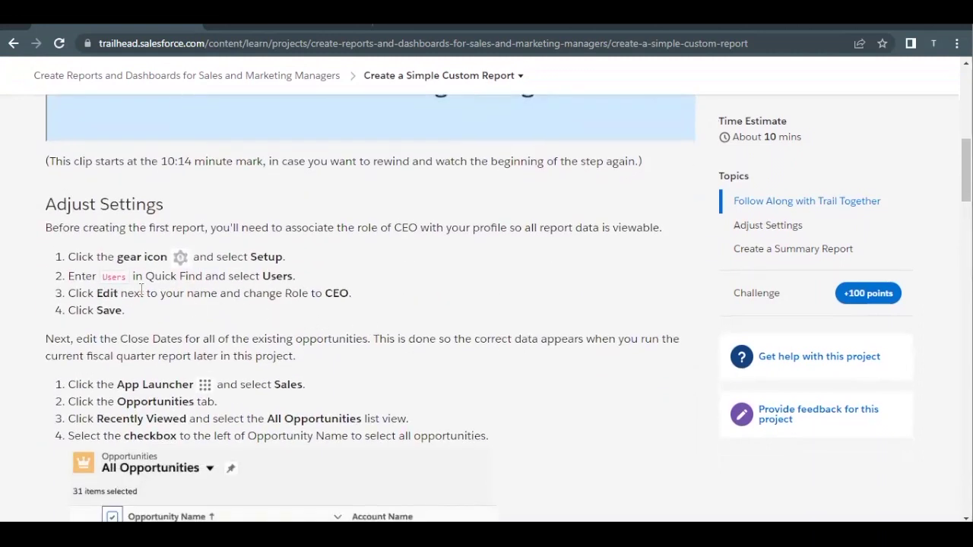
{"action": "scroll", "coordinate": [149, 296], "scroll_direction": "down", "scroll_amount": 1}
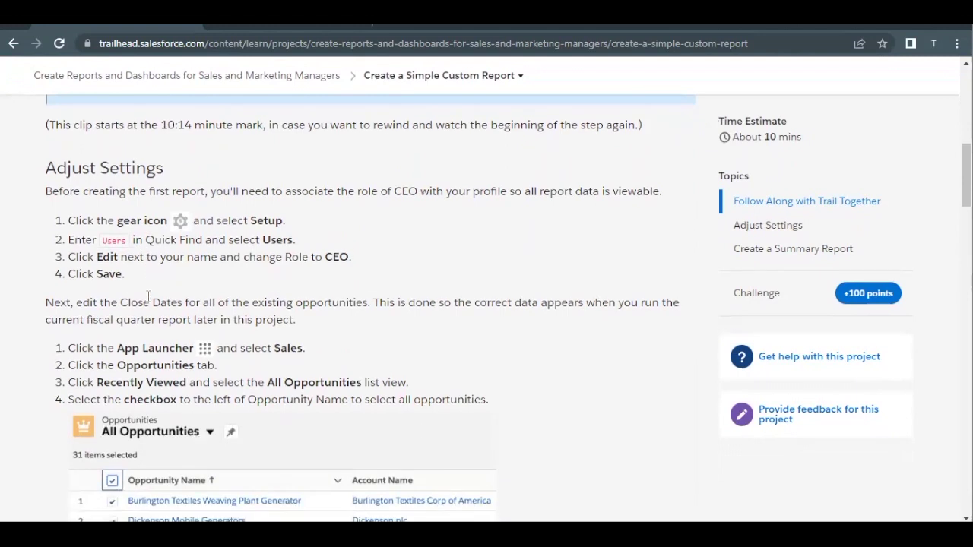
{"action": "scroll", "coordinate": [149, 297], "scroll_direction": "down", "scroll_amount": 2}
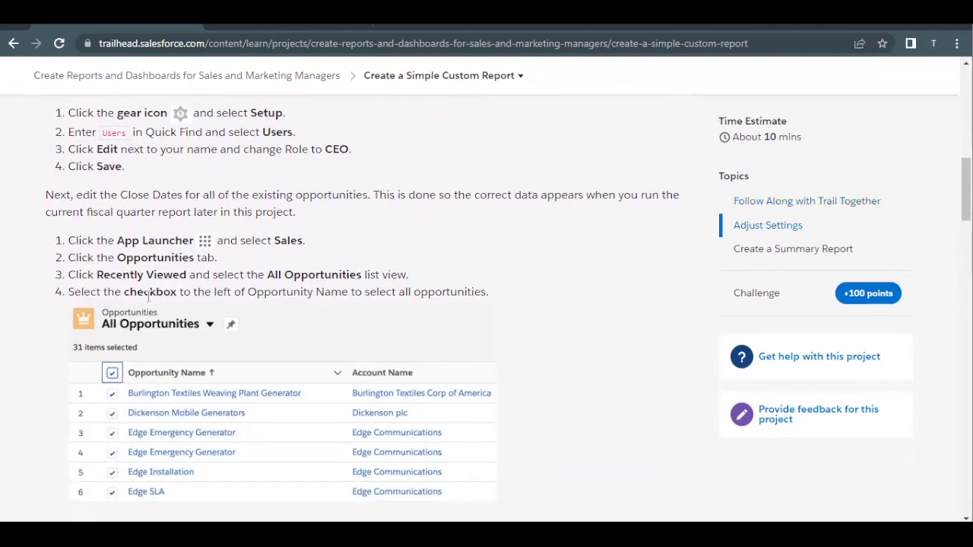
{"action": "scroll", "coordinate": [149, 296], "scroll_direction": "down", "scroll_amount": 3}
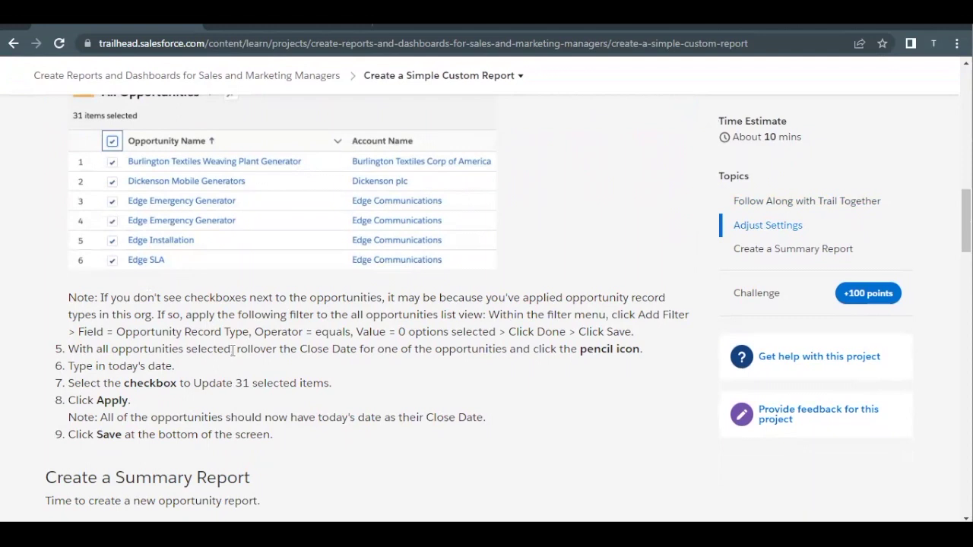
{"action": "scroll", "coordinate": [272, 346], "scroll_direction": "up", "scroll_amount": 5}
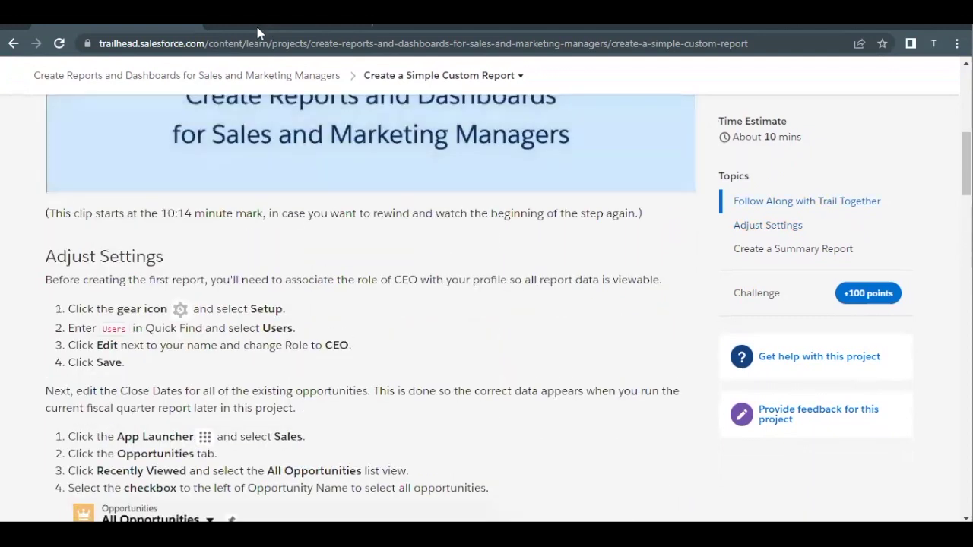
- Switch to the Salesforce playground, open Setup and find the Users page by searching for "User"
{"action": "left_click", "coordinate": [260, 29]}
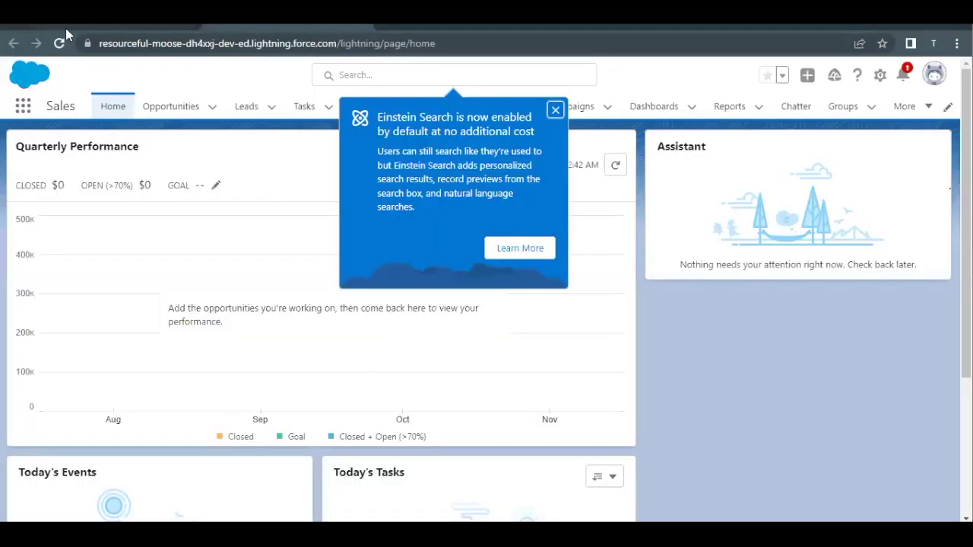
{"action": "left_click", "coordinate": [879, 75]}
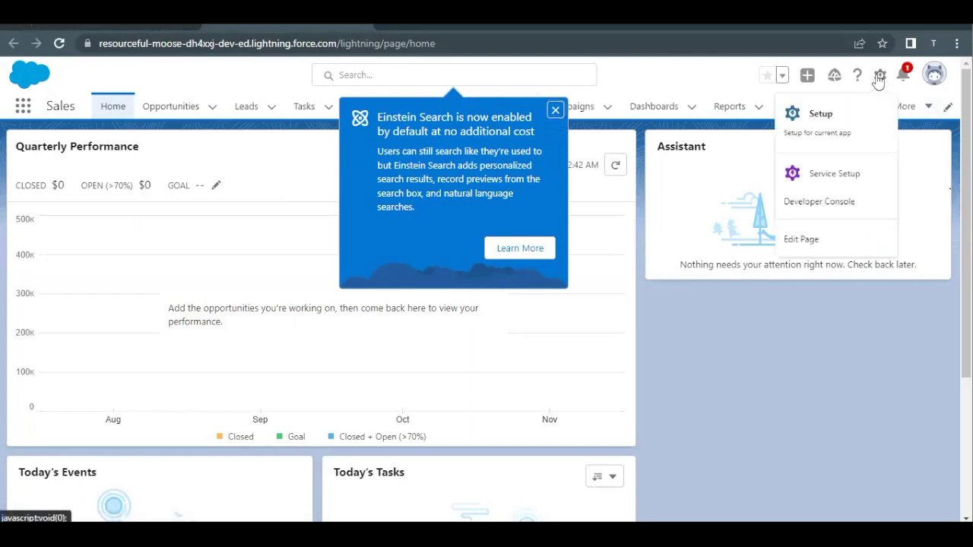
{"action": "left_click", "coordinate": [833, 116]}
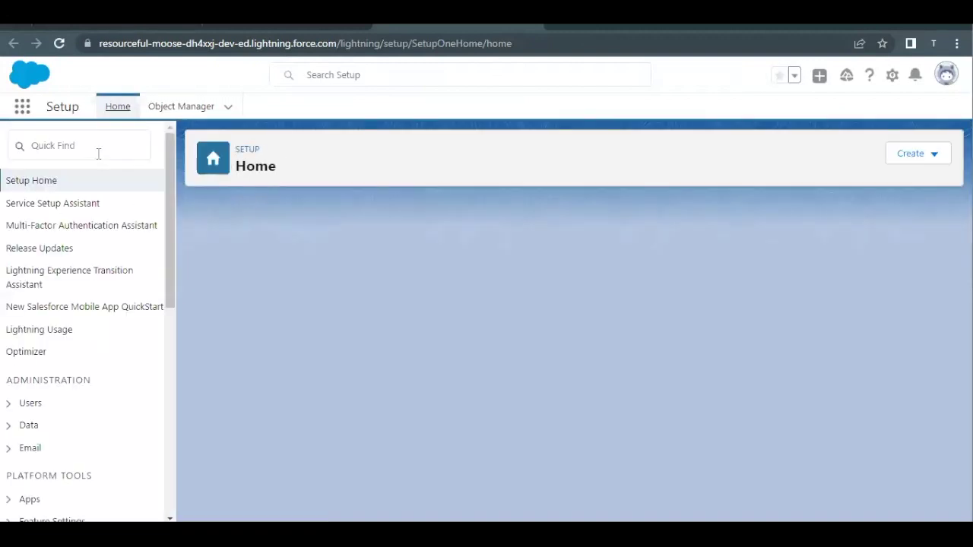
{"action": "type", "text": "User"}
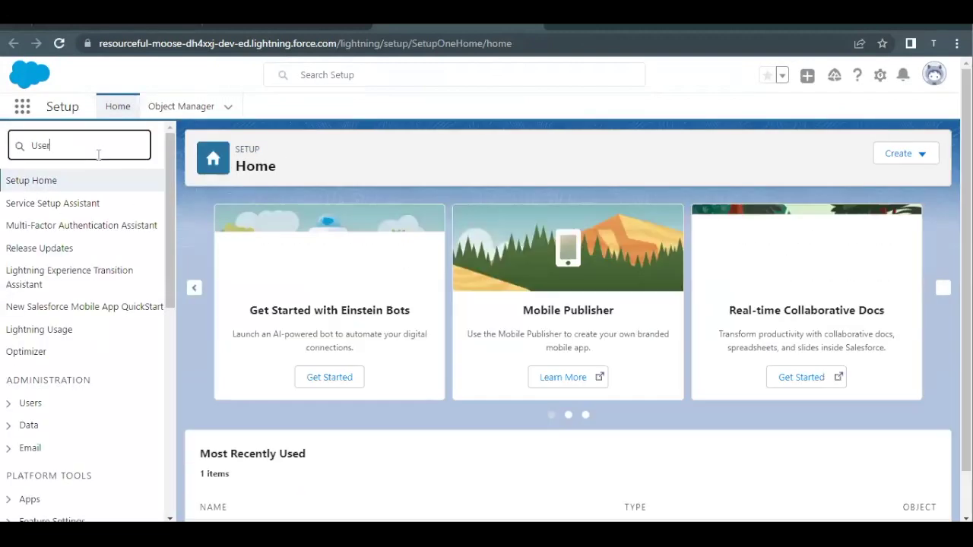
{"action": "left_click", "coordinate": [46, 365]}
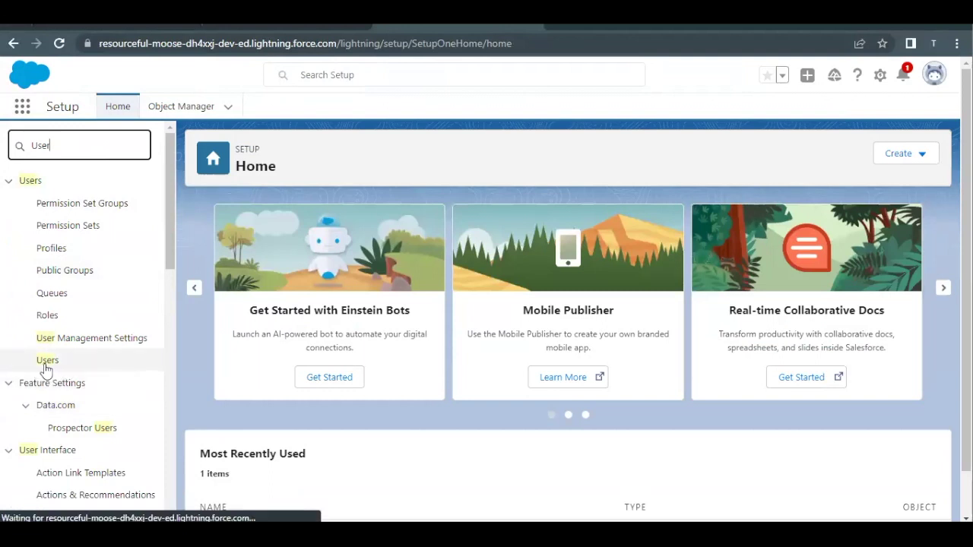
- Search Setup for "Trail" to find the playground owner's user record and open it for editing
{"action": "left_click", "coordinate": [428, 77]}
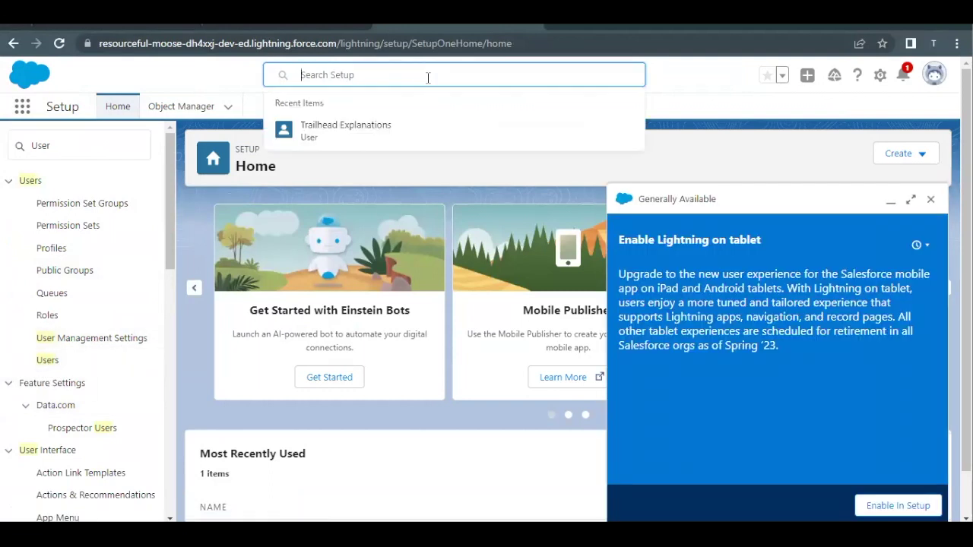
{"action": "type", "text": "Trail"}
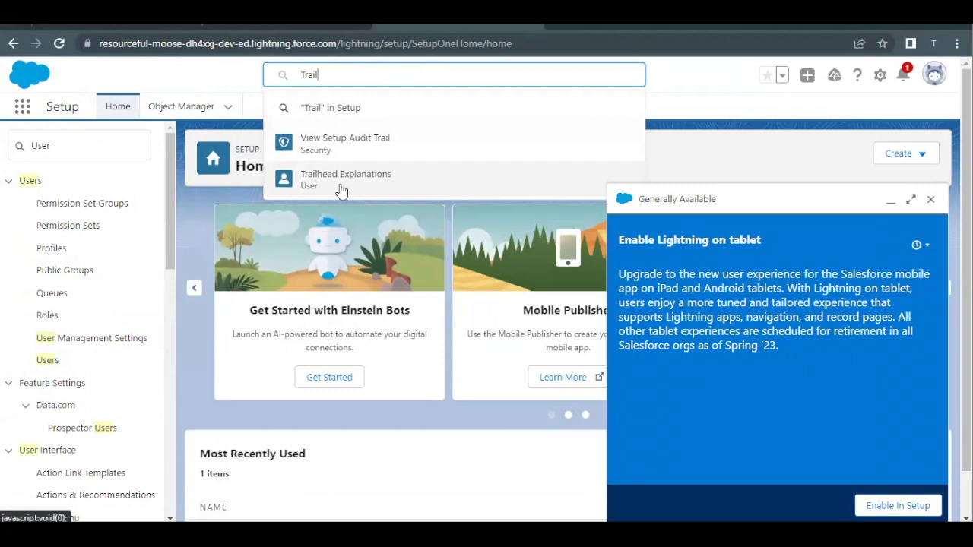
{"action": "left_click", "coordinate": [930, 199]}
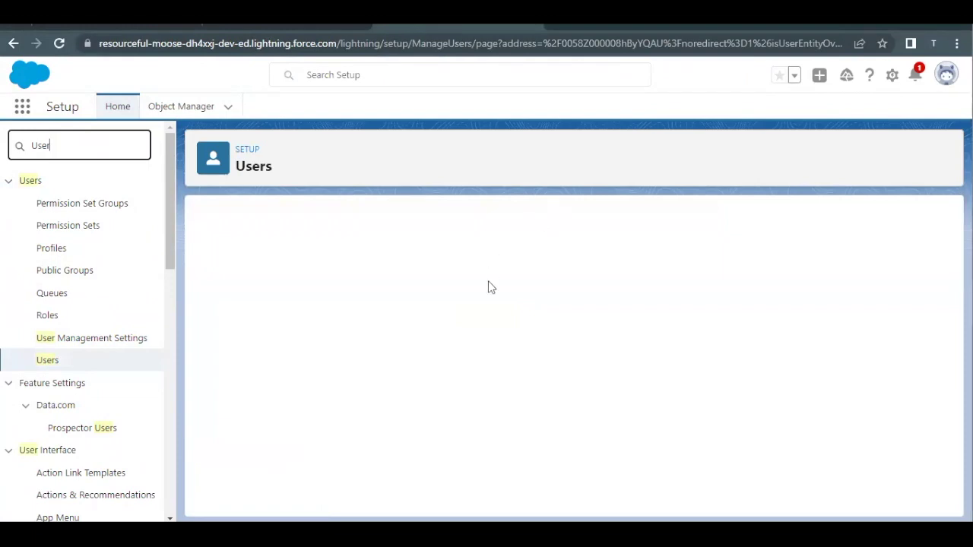
{"action": "left_click", "coordinate": [440, 292]}
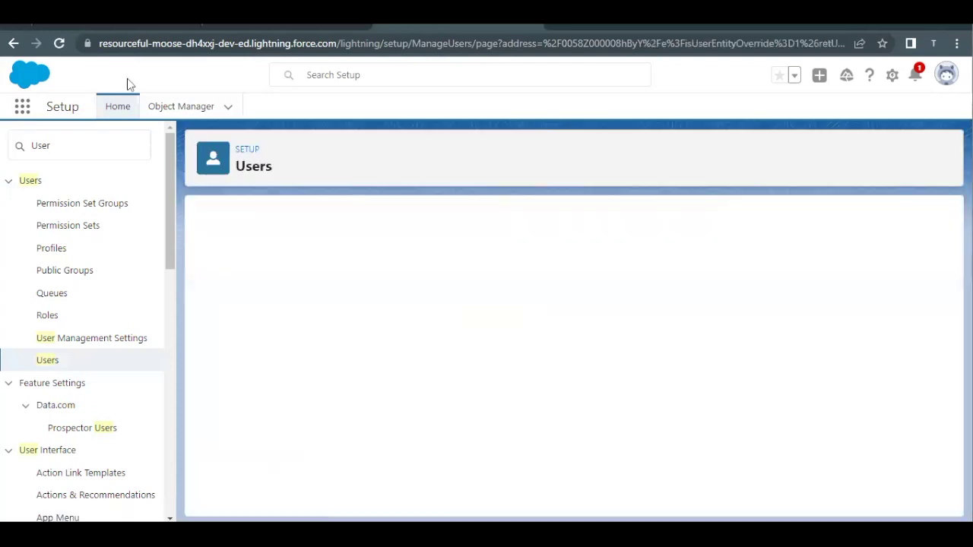
- Check the required role in the Trailhead instructions, set the user's Role to CEO and save the record
{"action": "left_click", "coordinate": [86, 31]}
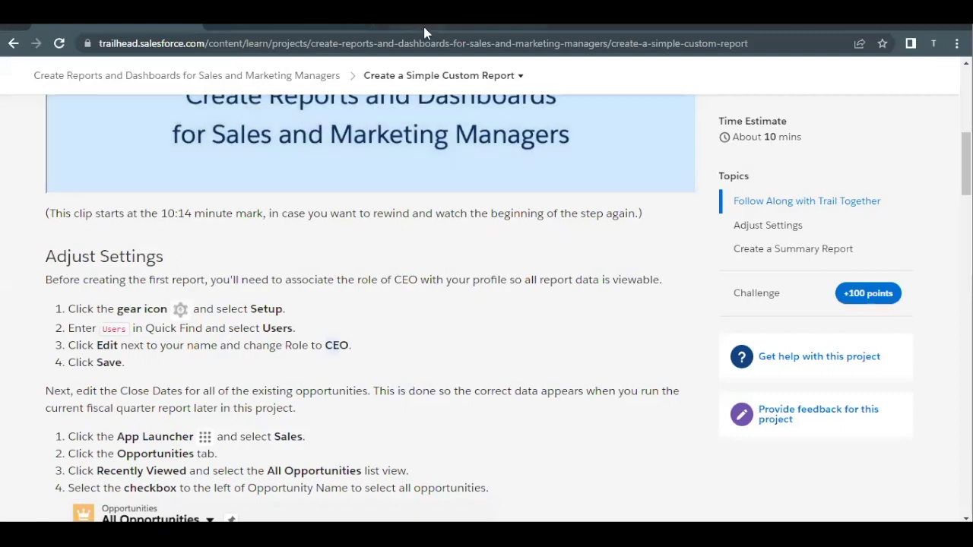
{"action": "left_click", "coordinate": [424, 30]}
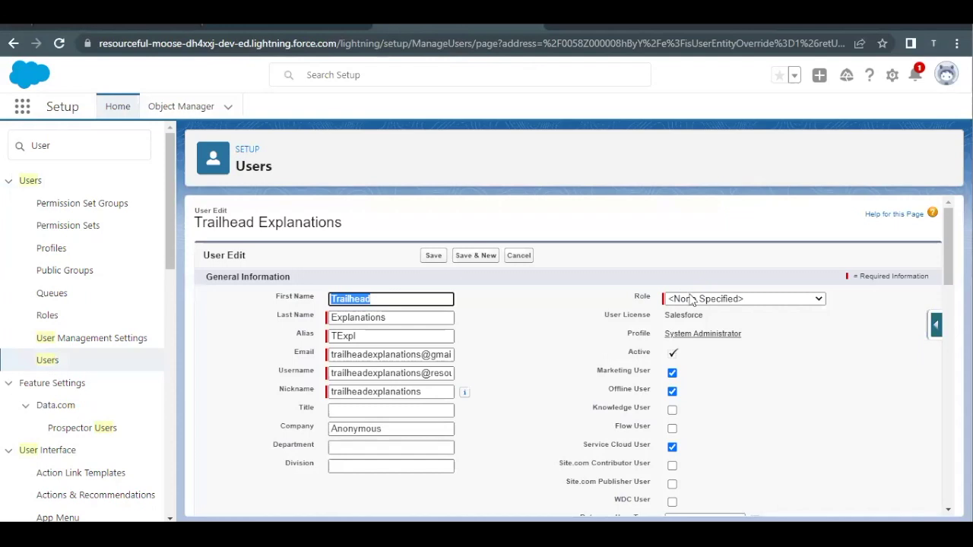
{"action": "left_click", "coordinate": [707, 300]}
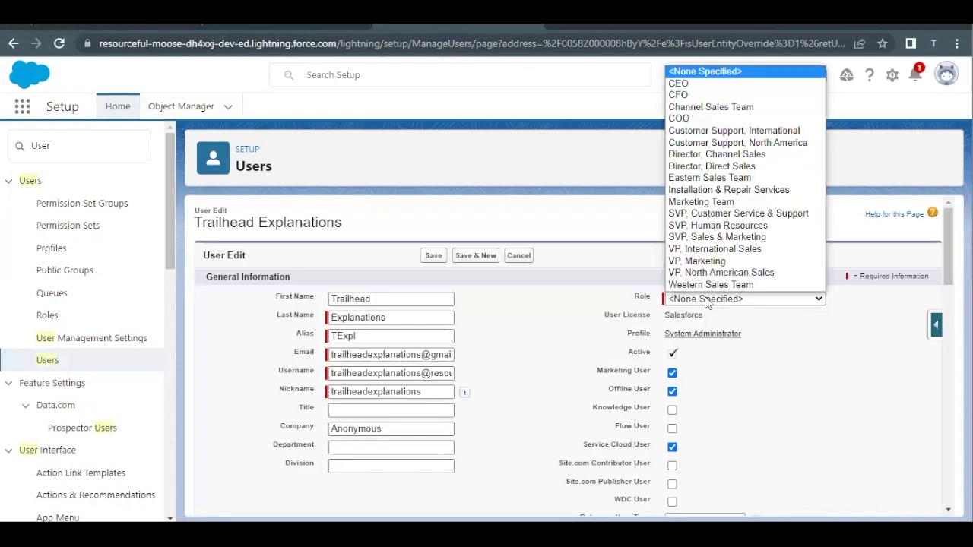
{"action": "left_click", "coordinate": [708, 85]}
{"action": "left_click", "coordinate": [434, 257]}
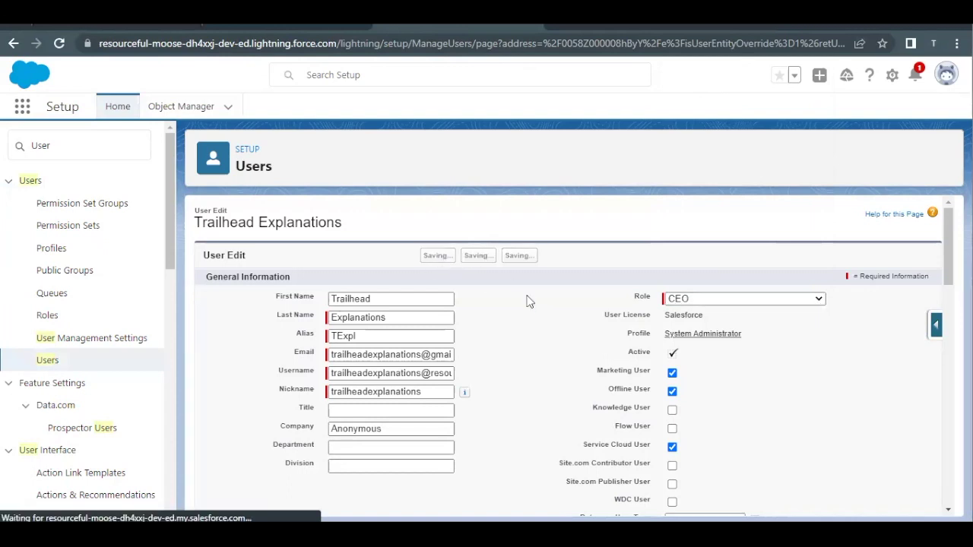
- Return to the playground home page, search the apps for "Play" and open the Playground Starter app
{"action": "left_click", "coordinate": [287, 25]}
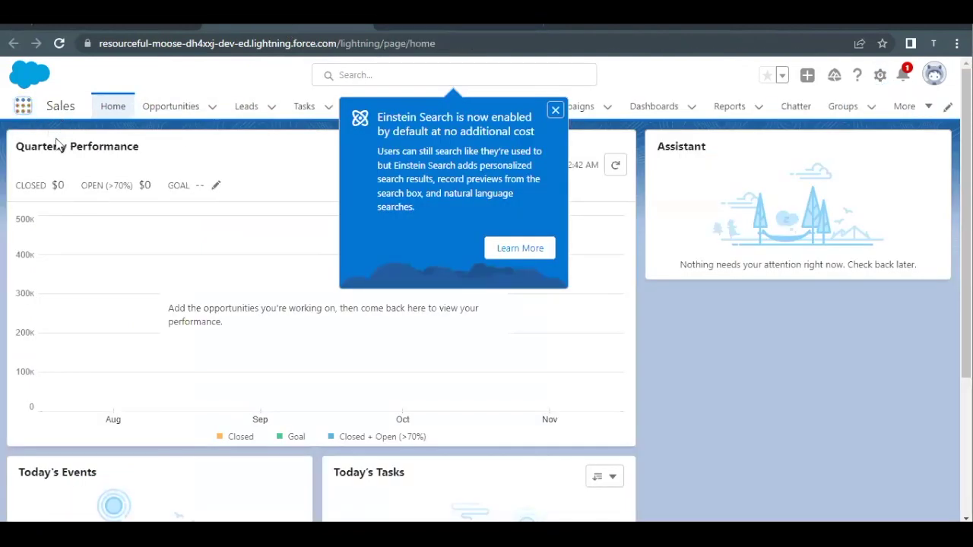
{"action": "type", "text": "Pka"}
{"action": "key", "text": "BackSpace"}
{"action": "type", "text": "lay"}
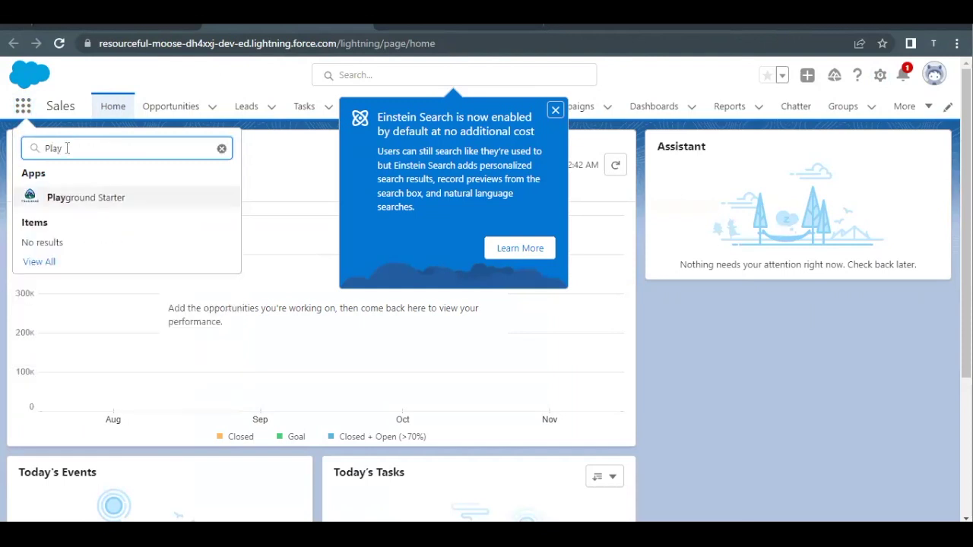
{"action": "left_click", "coordinate": [68, 199]}
- Check the Trailhead close-date instructions, return to the playground and open the Sales app by searching for "Sale"
{"action": "left_click", "coordinate": [93, 24]}
{"action": "scroll", "coordinate": [166, 358], "scroll_direction": "down", "scroll_amount": 2}
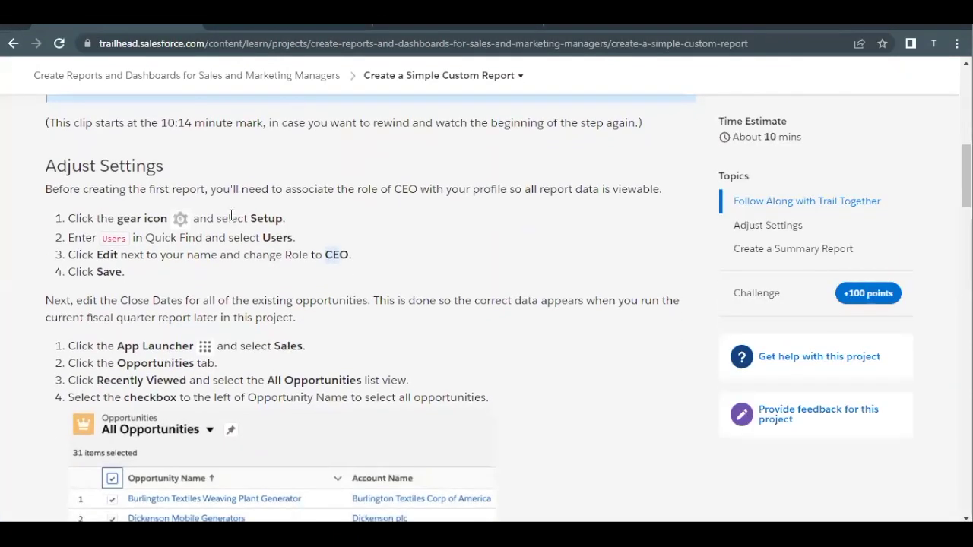
{"action": "left_click", "coordinate": [285, 26]}
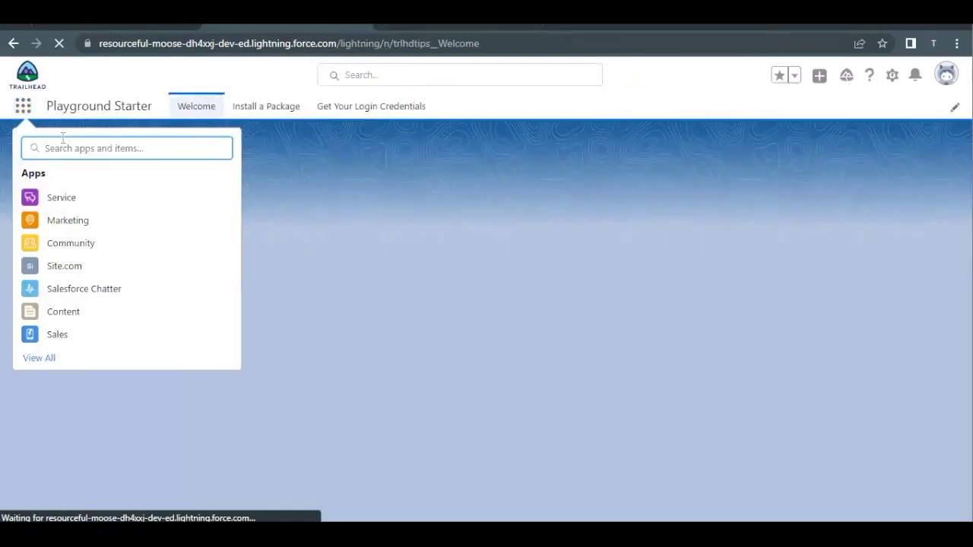
{"action": "type", "text": "Sale"}
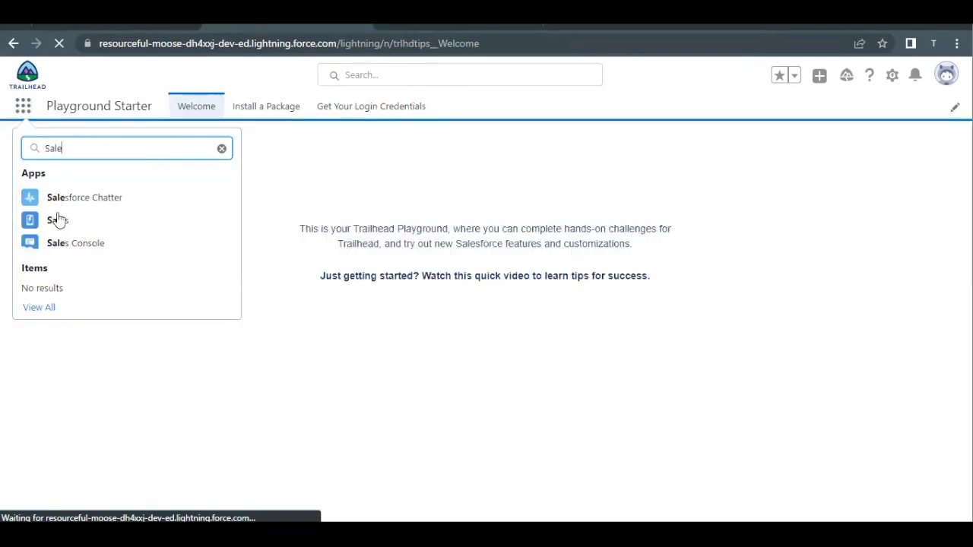
{"action": "left_click", "coordinate": [58, 221]}
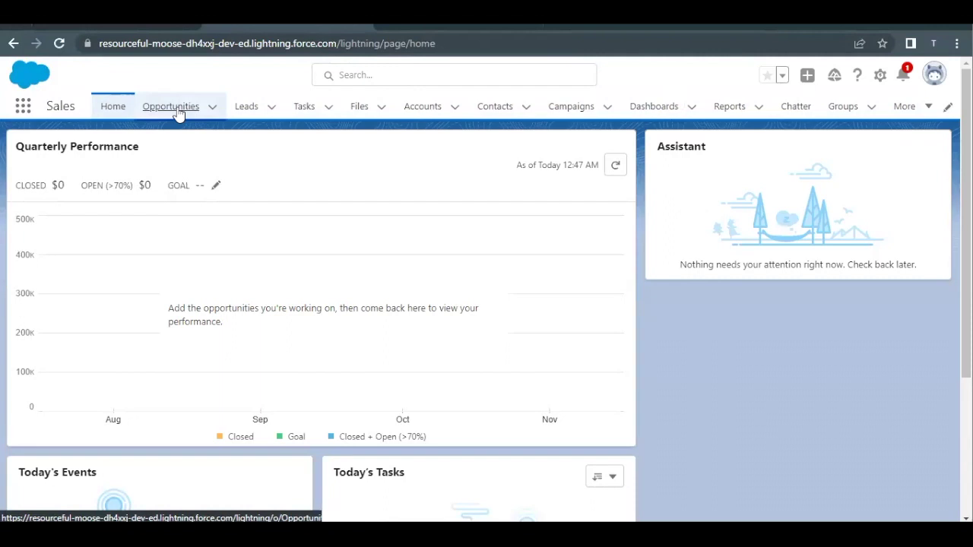
- Open the Opportunities and switch the list view to All Opportunities
{"action": "left_click", "coordinate": [178, 111]}
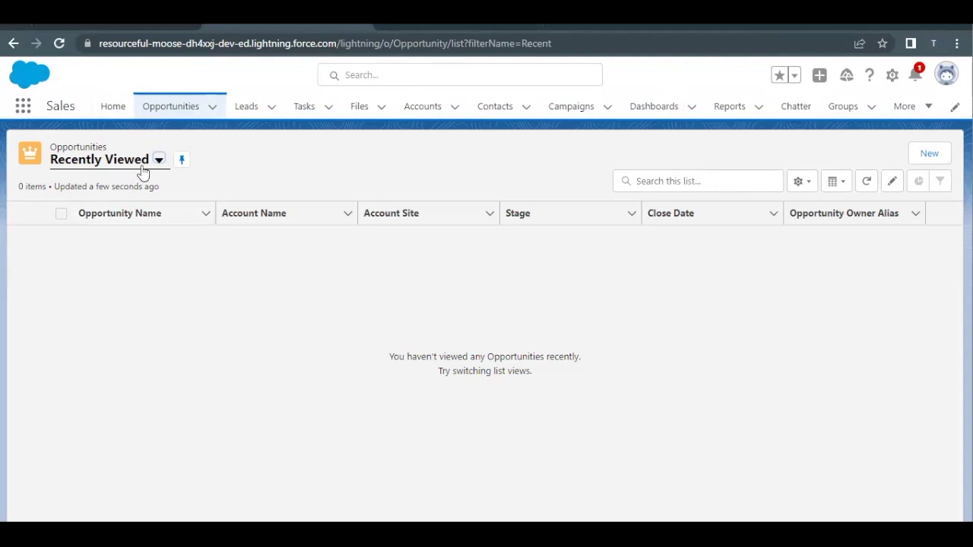
{"action": "left_click", "coordinate": [158, 160]}
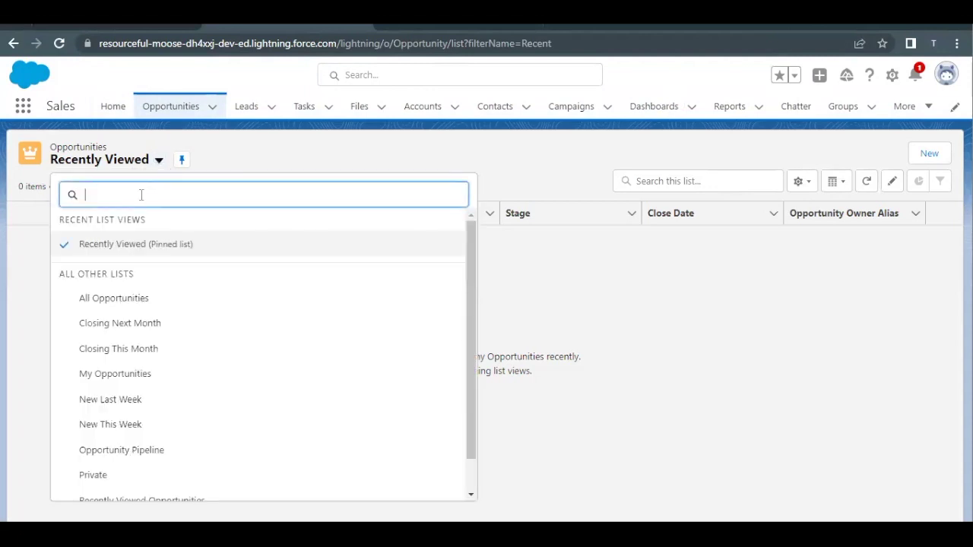
{"action": "left_click", "coordinate": [107, 297]}
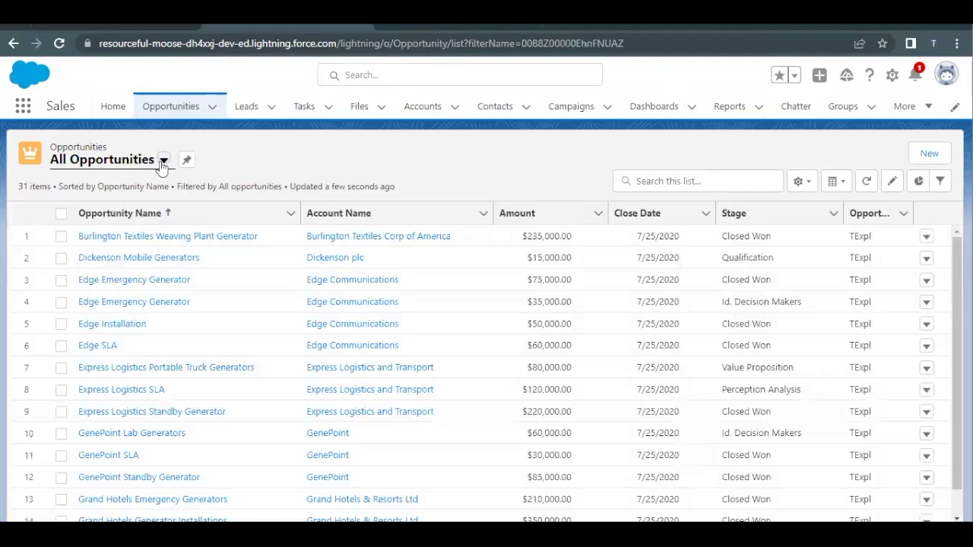
- Compare the item count of the All Opportunities list with the number of selected items named in the Trailhead close-date instructions
{"action": "scroll", "coordinate": [126, 334], "scroll_direction": "down", "scroll_amount": 5}
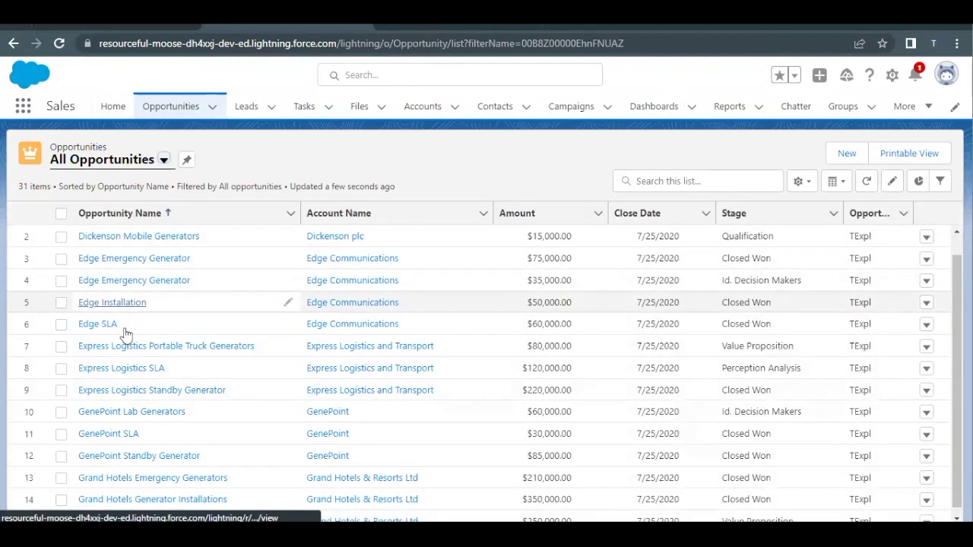
{"action": "scroll", "coordinate": [125, 335], "scroll_direction": "down", "scroll_amount": 1}
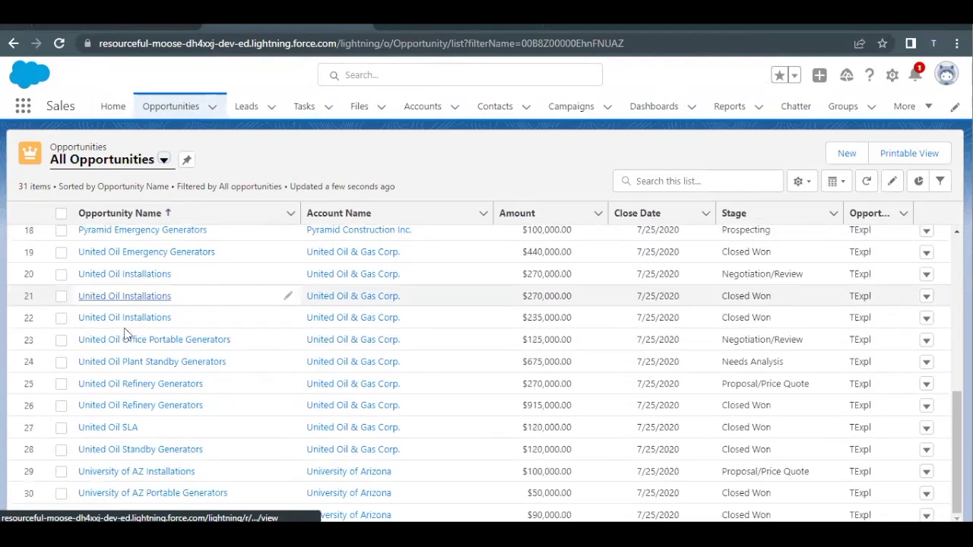
{"action": "scroll", "coordinate": [124, 334], "scroll_direction": "up", "scroll_amount": 2}
{"action": "left_click_drag", "start_coordinate": [39, 187], "coordinate": [51, 187]}
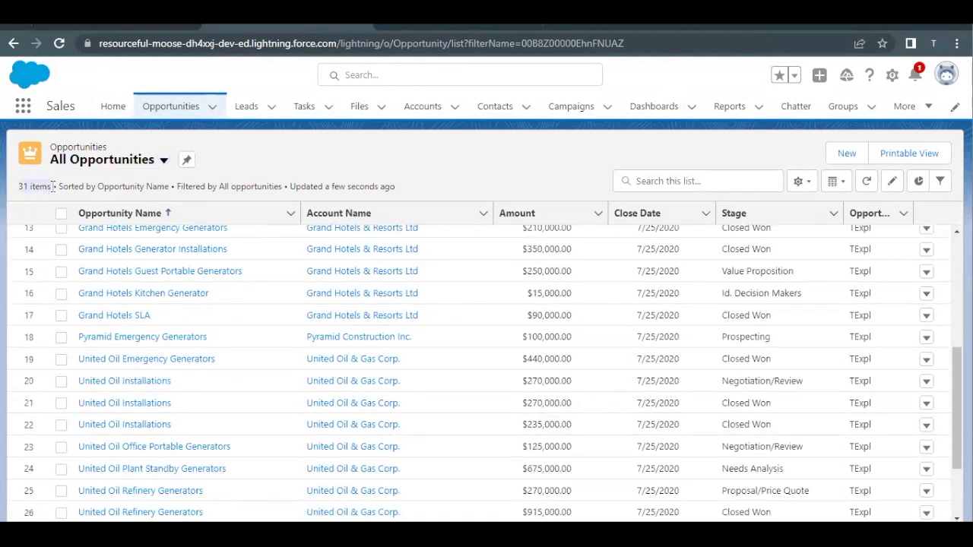
{"action": "left_click", "coordinate": [128, 28]}
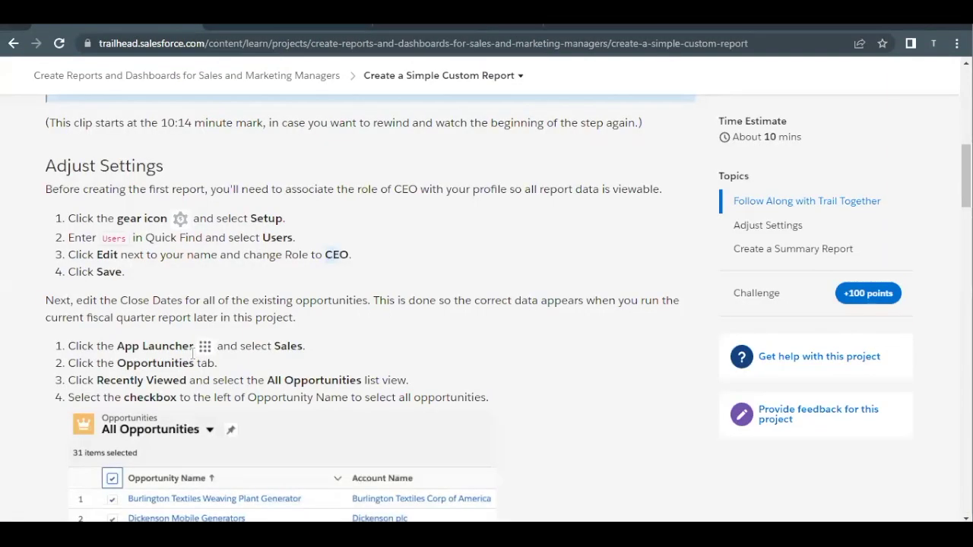
{"action": "scroll", "coordinate": [192, 354], "scroll_direction": "down", "scroll_amount": 4}
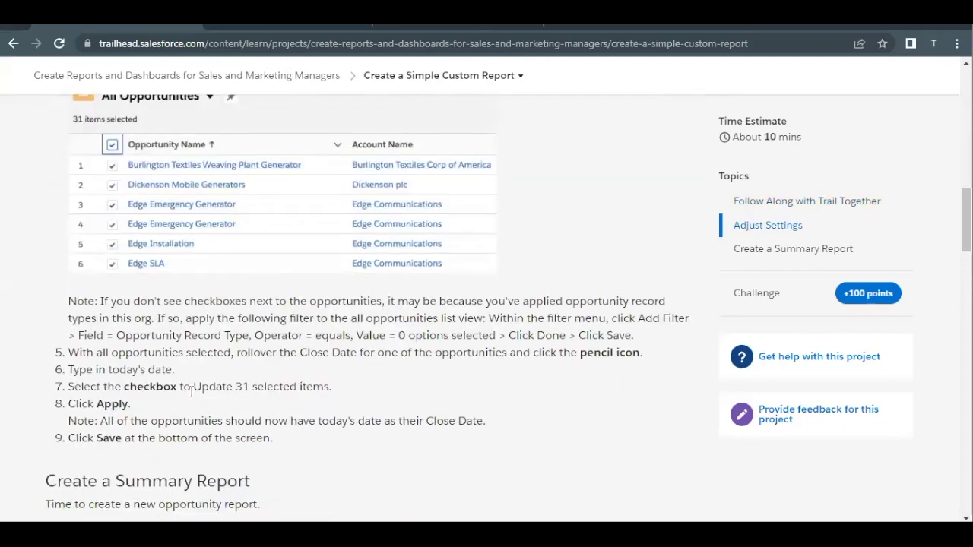
{"action": "left_click_drag", "start_coordinate": [194, 387], "coordinate": [313, 386]}
{"action": "scroll", "coordinate": [321, 387], "scroll_direction": "up", "scroll_amount": 2}
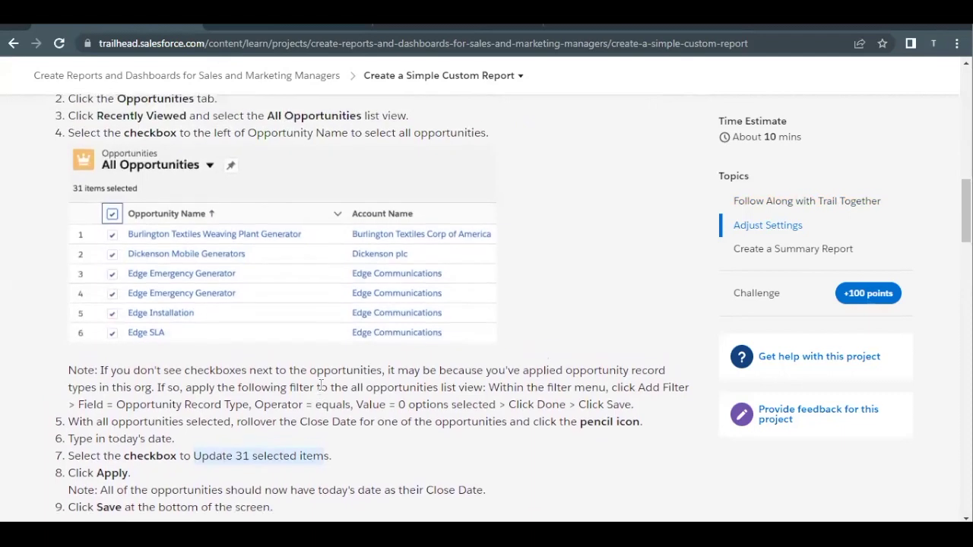
- Review the Trailhead instructions for selecting all opportunities and updating their close dates, and return to the opportunities list
{"action": "scroll", "coordinate": [320, 389], "scroll_direction": "up", "scroll_amount": 1}
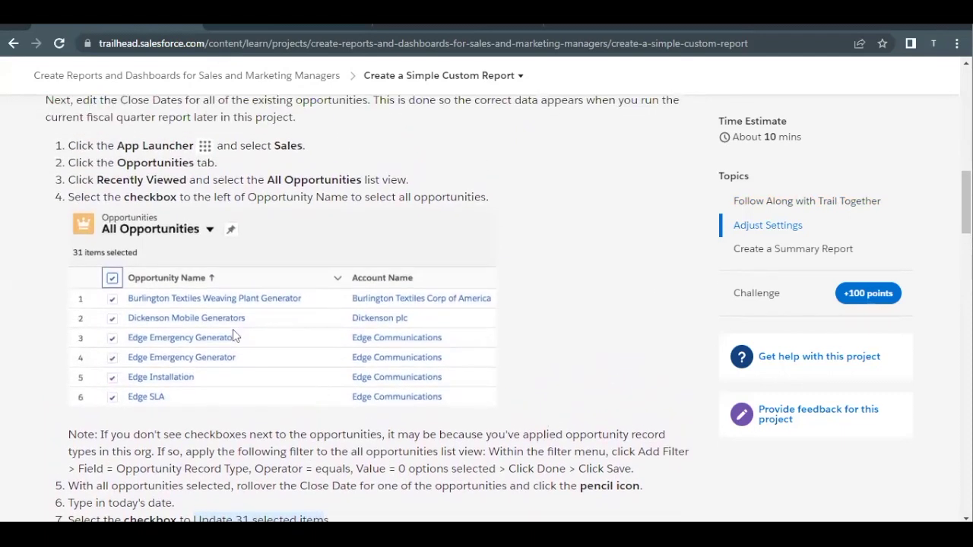
{"action": "scroll", "coordinate": [232, 294], "scroll_direction": "down", "scroll_amount": 1}
{"action": "scroll", "coordinate": [232, 295], "scroll_direction": "down", "scroll_amount": 1}
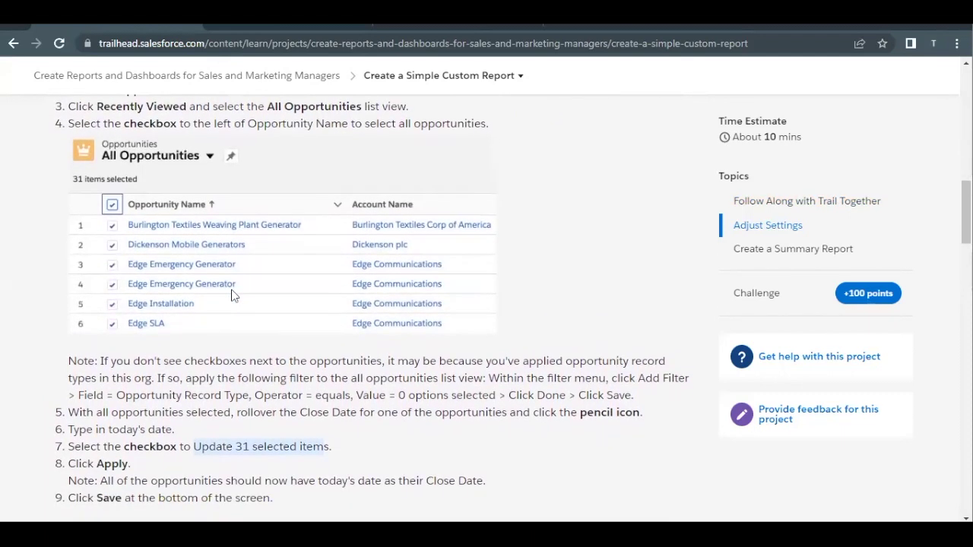
{"action": "left_click", "coordinate": [276, 23]}
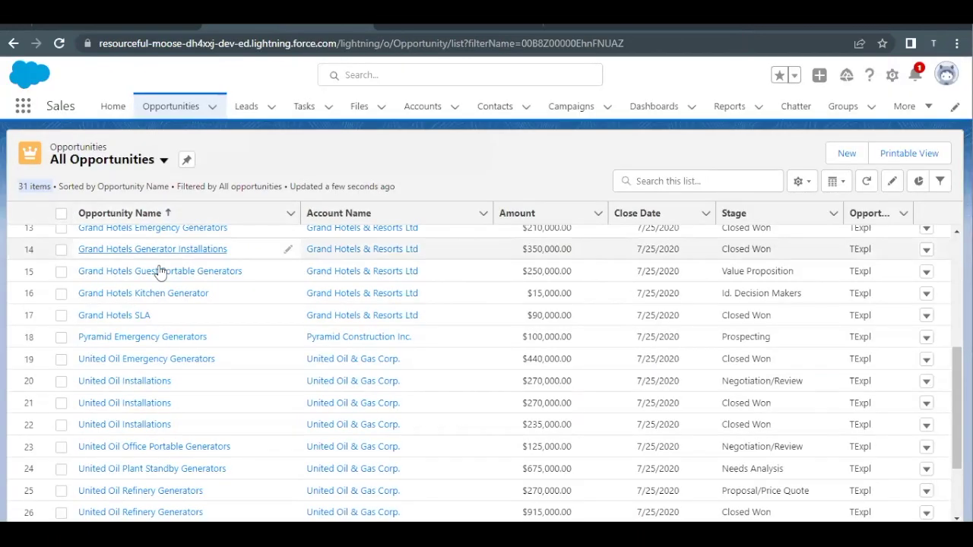
- Select all opportunities in the All Opportunities list and check the selection through the rows
{"action": "scroll", "coordinate": [159, 259], "scroll_direction": "up", "scroll_amount": 4}
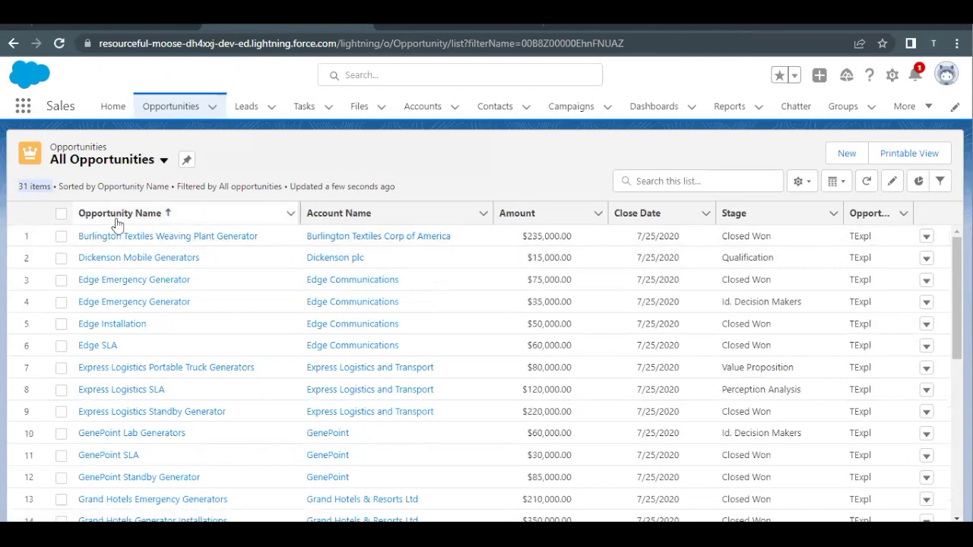
{"action": "left_click", "coordinate": [62, 214]}
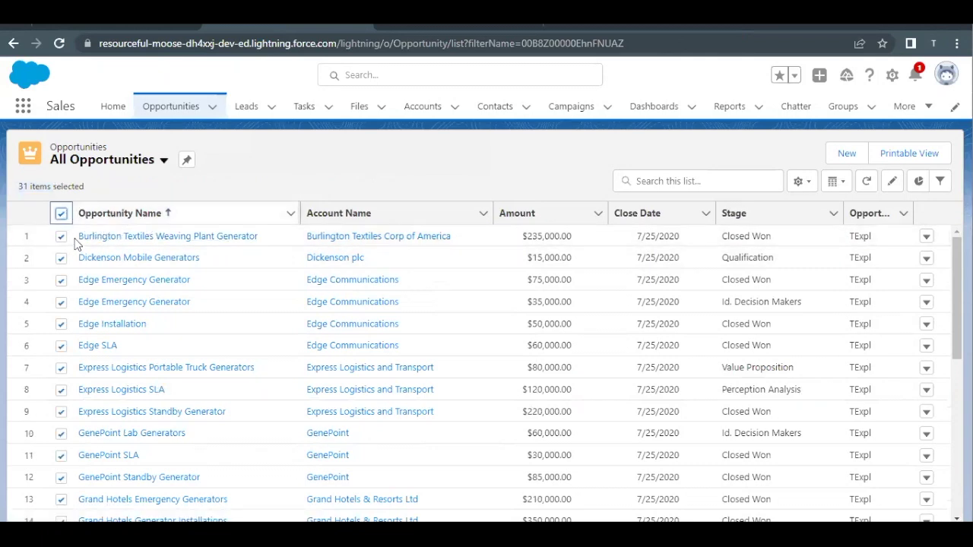
{"action": "scroll", "coordinate": [69, 340], "scroll_direction": "down", "scroll_amount": 3}
{"action": "scroll", "coordinate": [69, 346], "scroll_direction": "down", "scroll_amount": 2}
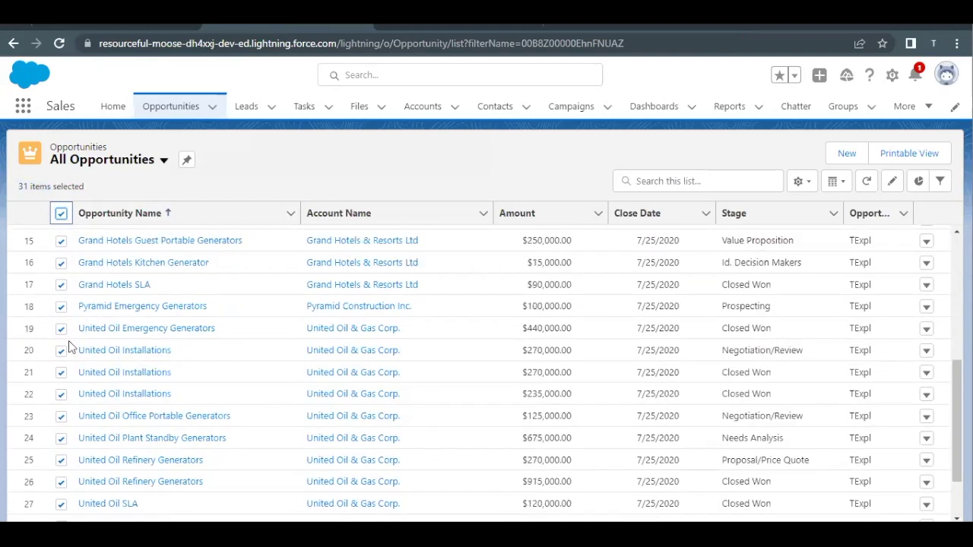
{"action": "scroll", "coordinate": [69, 346], "scroll_direction": "down", "scroll_amount": 1}
{"action": "scroll", "coordinate": [68, 346], "scroll_direction": "up", "scroll_amount": 4}
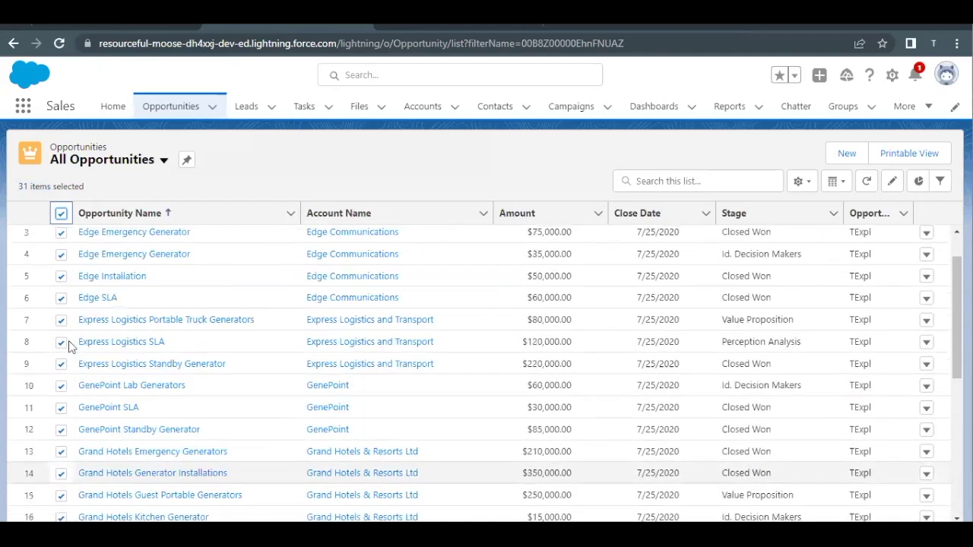
{"action": "scroll", "coordinate": [69, 341], "scroll_direction": "up", "scroll_amount": 1}
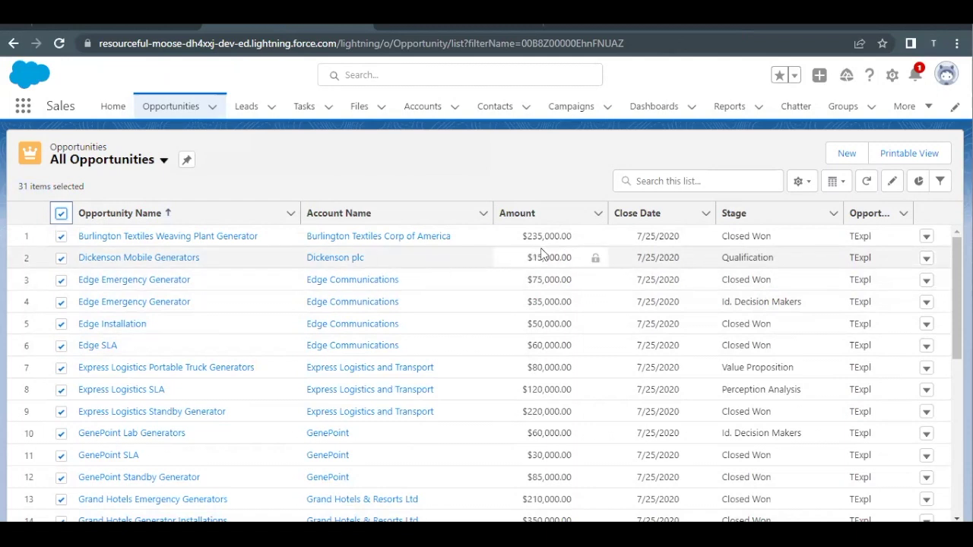
- Edit the close date of the first opportunity, Burlington Textiles Weaving Plant Generator, and set it to 8/17/2022
{"action": "left_click", "coordinate": [704, 238]}
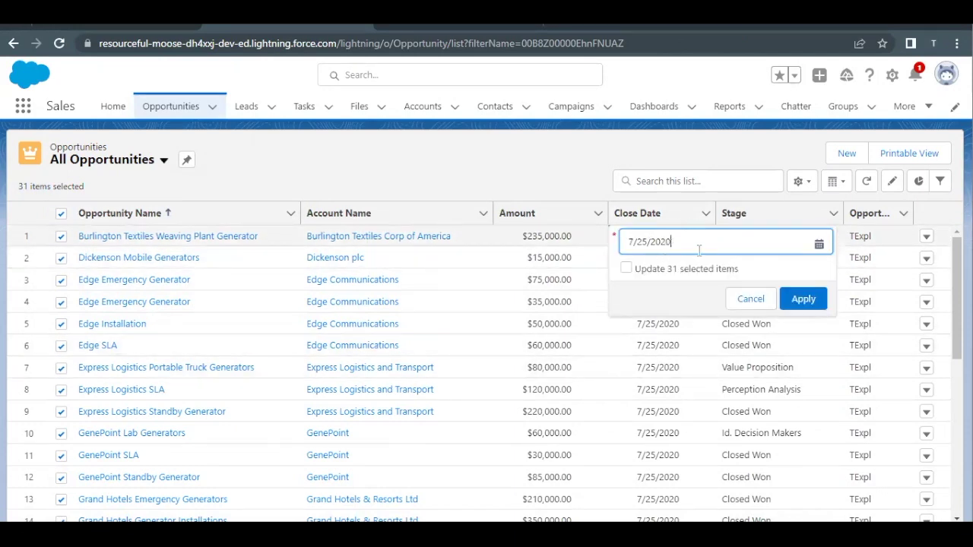
{"action": "left_click", "coordinate": [789, 242]}
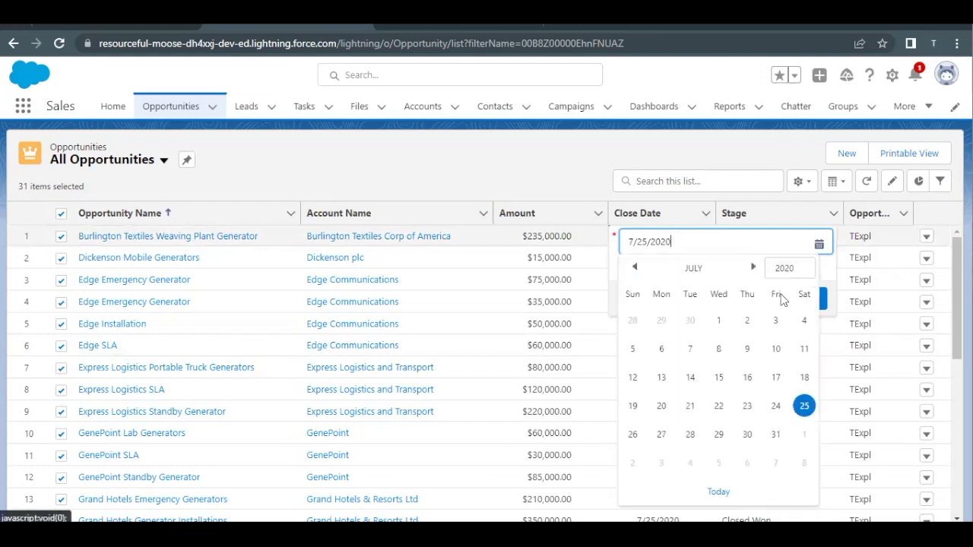
{"action": "left_click", "coordinate": [804, 274]}
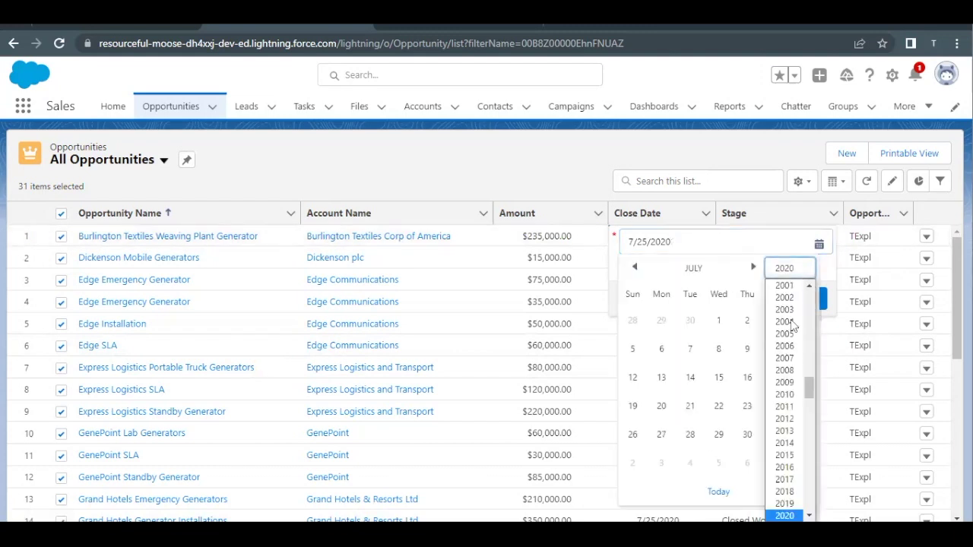
{"action": "scroll", "coordinate": [787, 387], "scroll_direction": "down", "scroll_amount": 3}
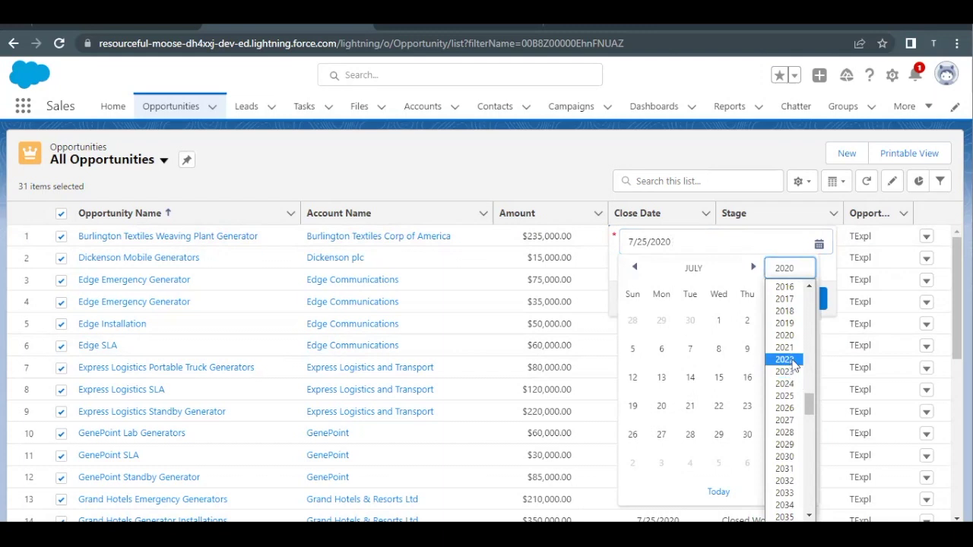
{"action": "left_click", "coordinate": [784, 360]}
{"action": "left_click", "coordinate": [754, 270]}
{"action": "left_click", "coordinate": [753, 270]}
{"action": "left_click", "coordinate": [636, 268]}
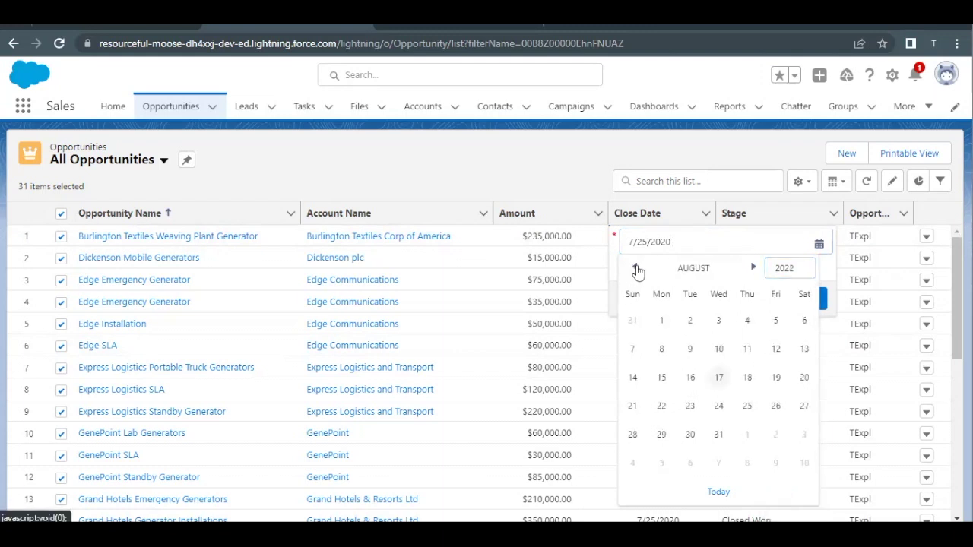
{"action": "left_click", "coordinate": [718, 378]}
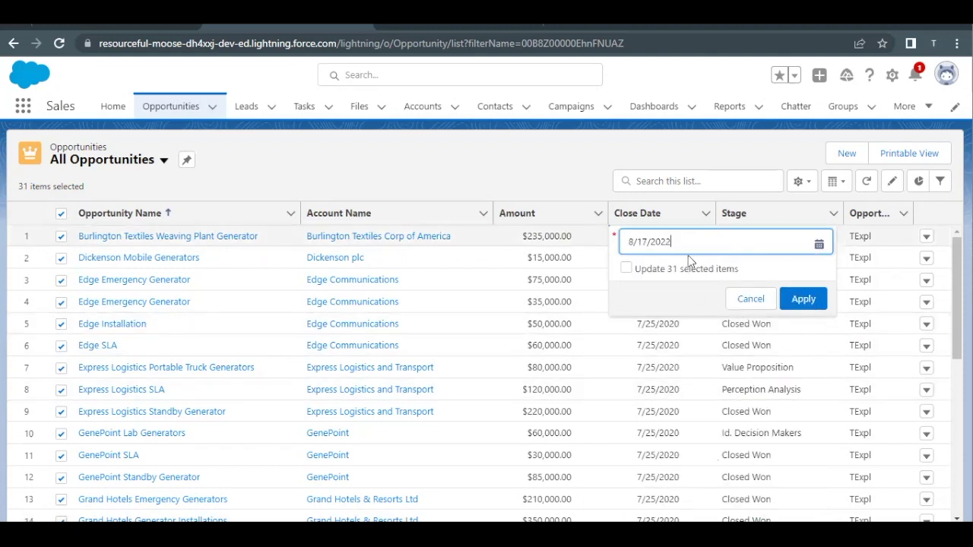
- Apply the new close date to all 31 selected items and save the list changes
{"action": "left_click", "coordinate": [627, 269]}
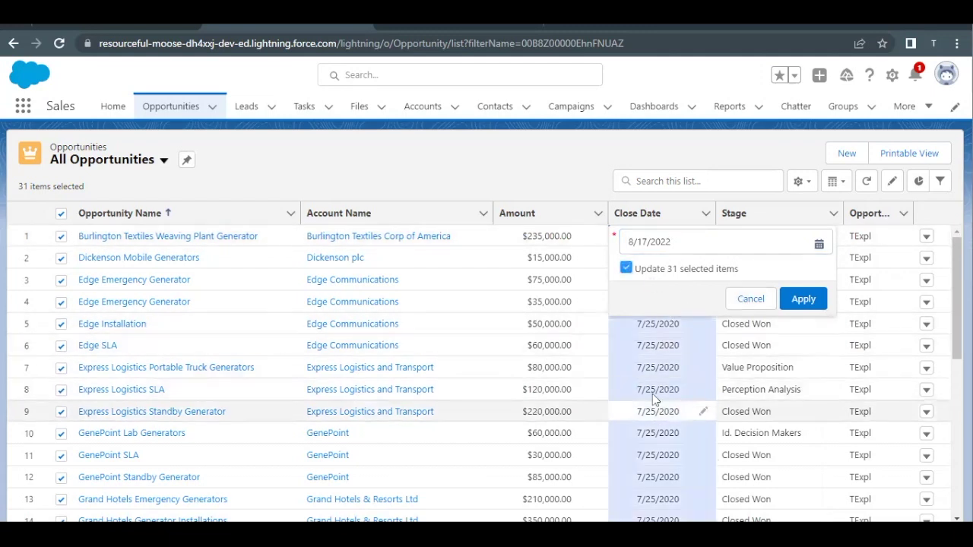
{"action": "left_click", "coordinate": [803, 299]}
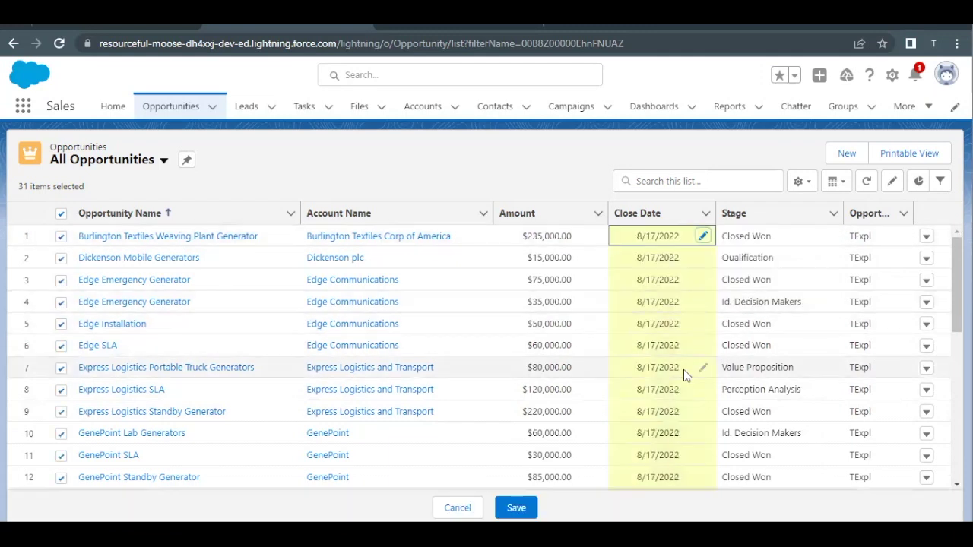
{"action": "scroll", "coordinate": [672, 343], "scroll_direction": "down", "scroll_amount": 1}
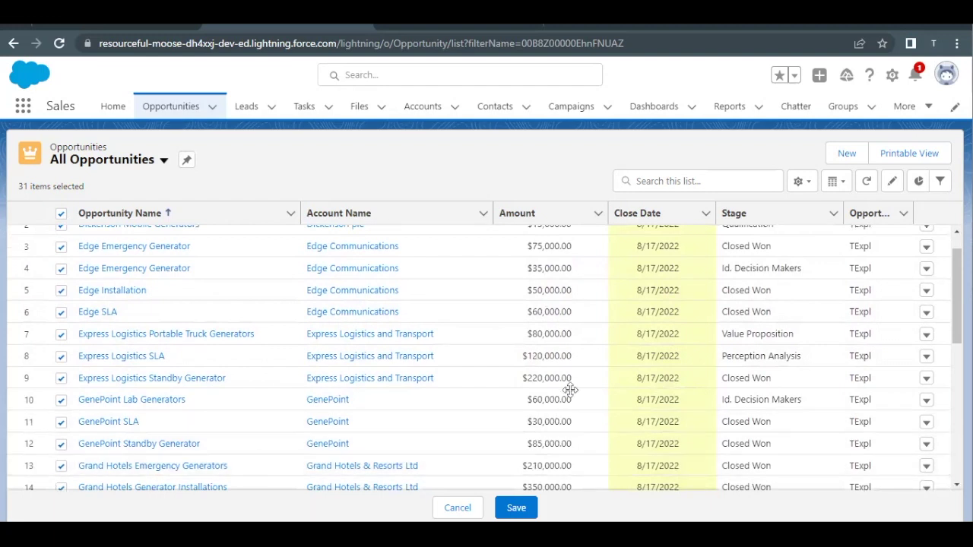
{"action": "left_click", "coordinate": [516, 508]}
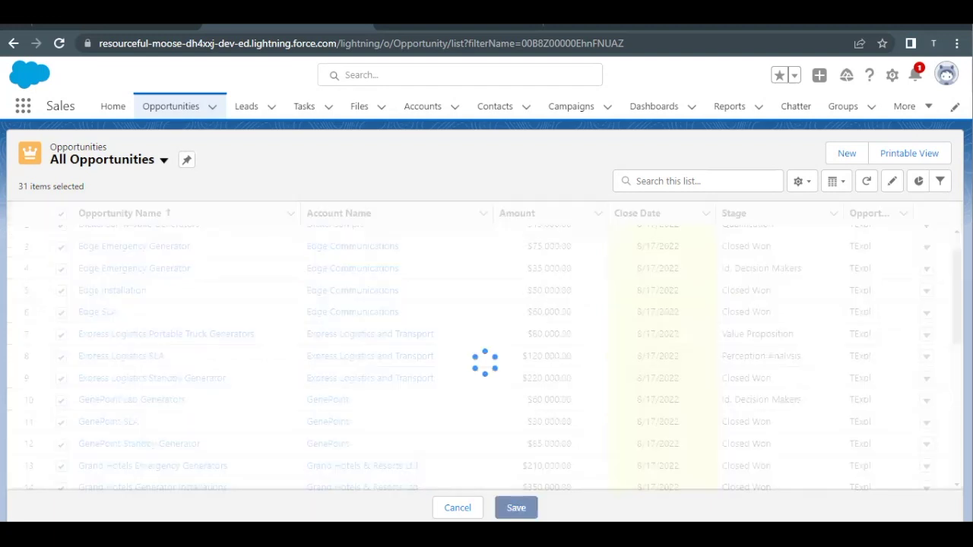
- Return to the Trailhead instructions and read the close-date note and the note about missing checkboxes and the record type filter
{"action": "left_click", "coordinate": [64, 27]}
{"action": "scroll", "coordinate": [193, 386], "scroll_direction": "down", "scroll_amount": 1}
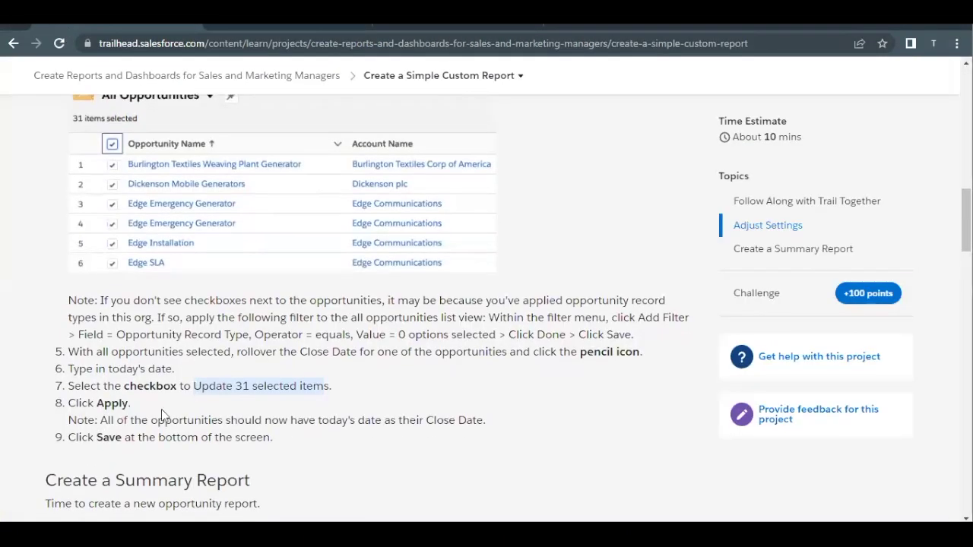
{"action": "left_click_drag", "start_coordinate": [108, 420], "coordinate": [403, 420]}
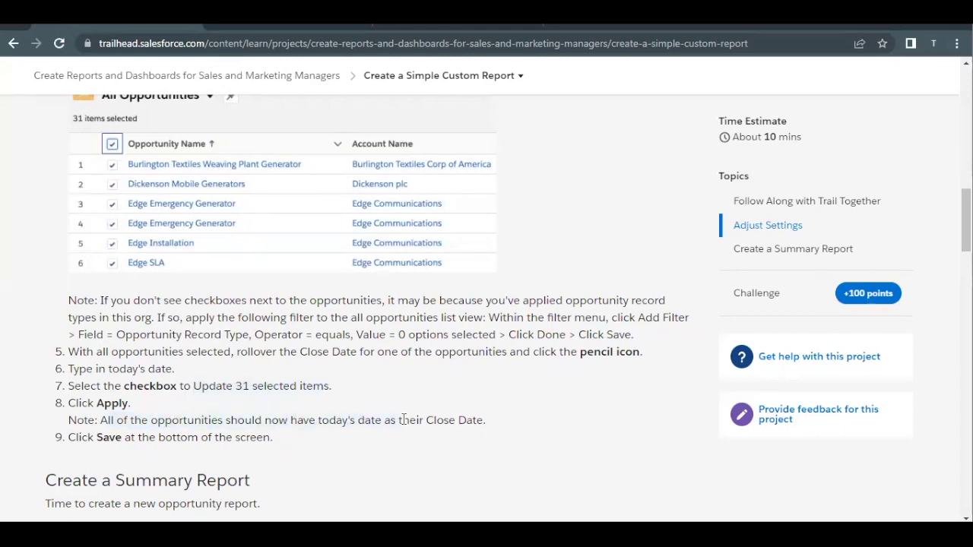
{"action": "scroll", "coordinate": [311, 377], "scroll_direction": "up", "scroll_amount": 2}
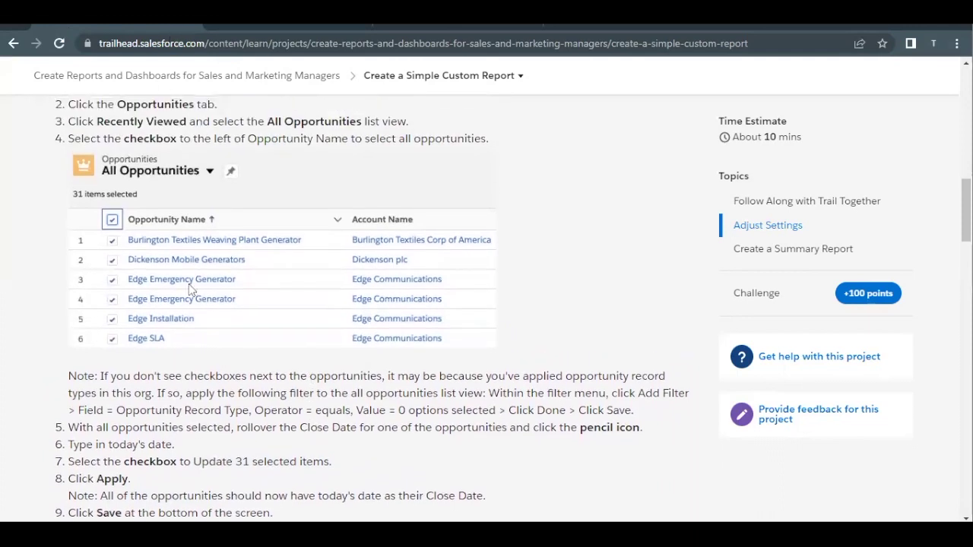
{"action": "left_click_drag", "start_coordinate": [162, 376], "coordinate": [380, 379]}
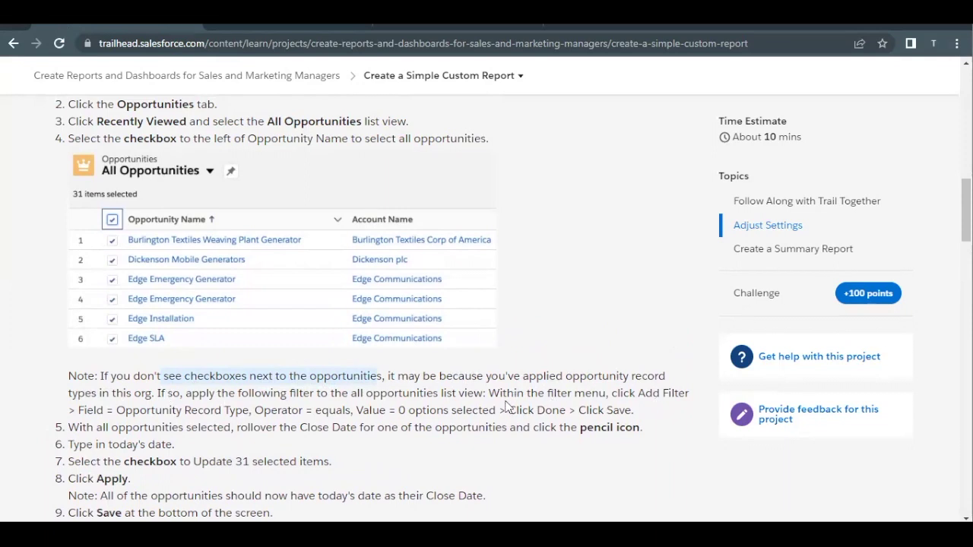
{"action": "left_click_drag", "start_coordinate": [185, 411], "coordinate": [262, 414]}
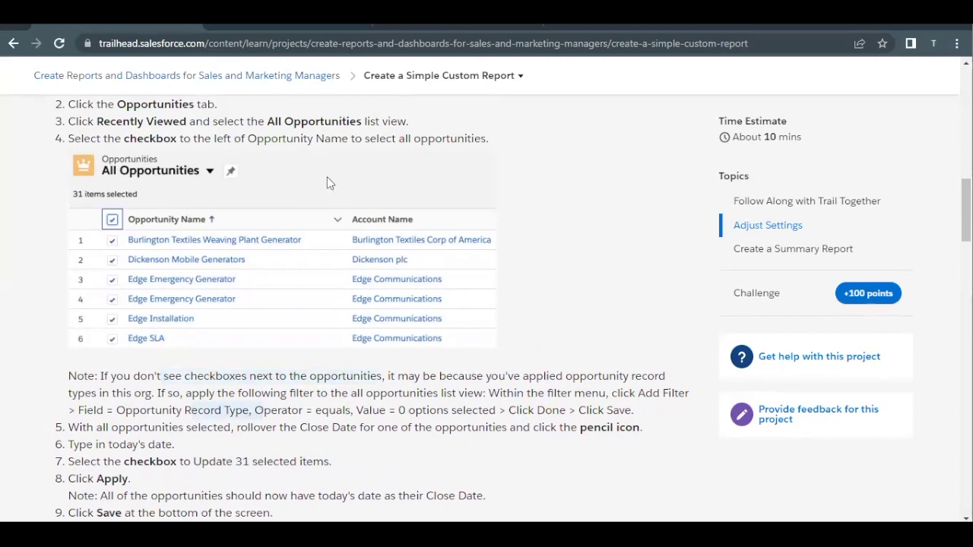
- Deselect all opportunities in the playground list, add a new filter to the list view and browse its field options
{"action": "left_click", "coordinate": [309, 23]}
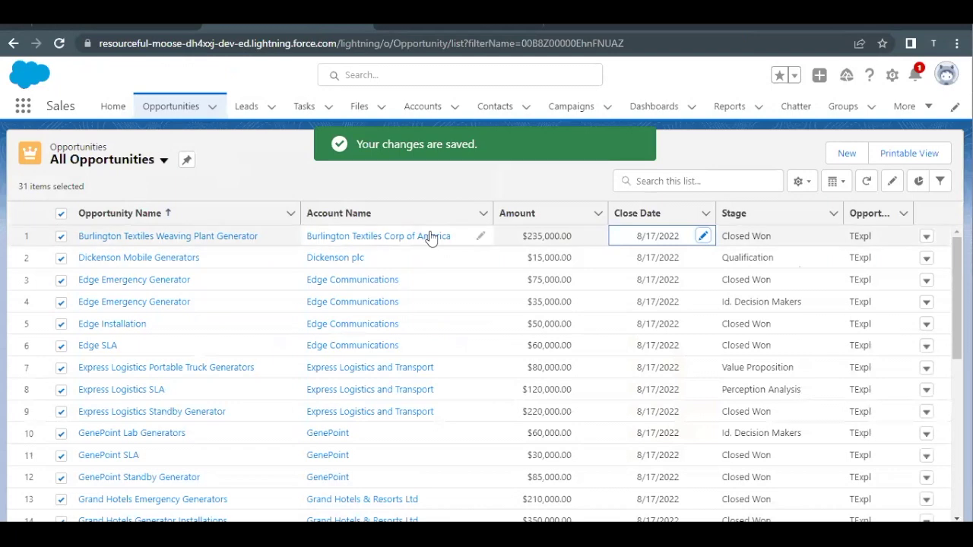
{"action": "left_click", "coordinate": [61, 214]}
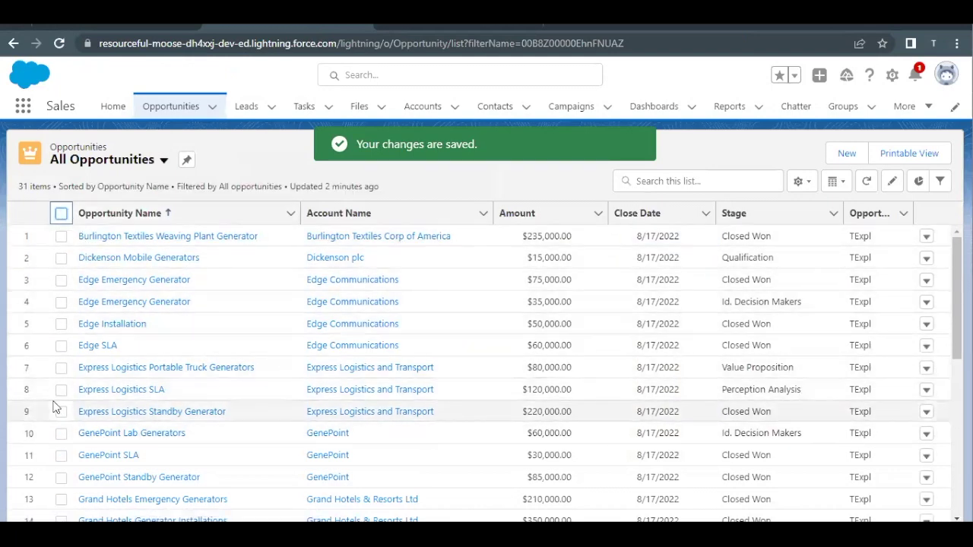
{"action": "left_click", "coordinate": [940, 183]}
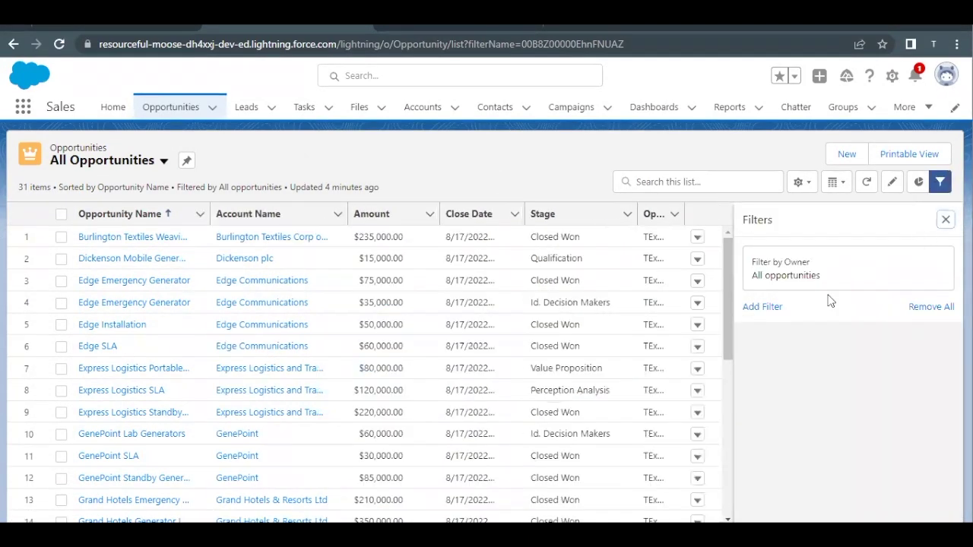
{"action": "left_click", "coordinate": [766, 307]}
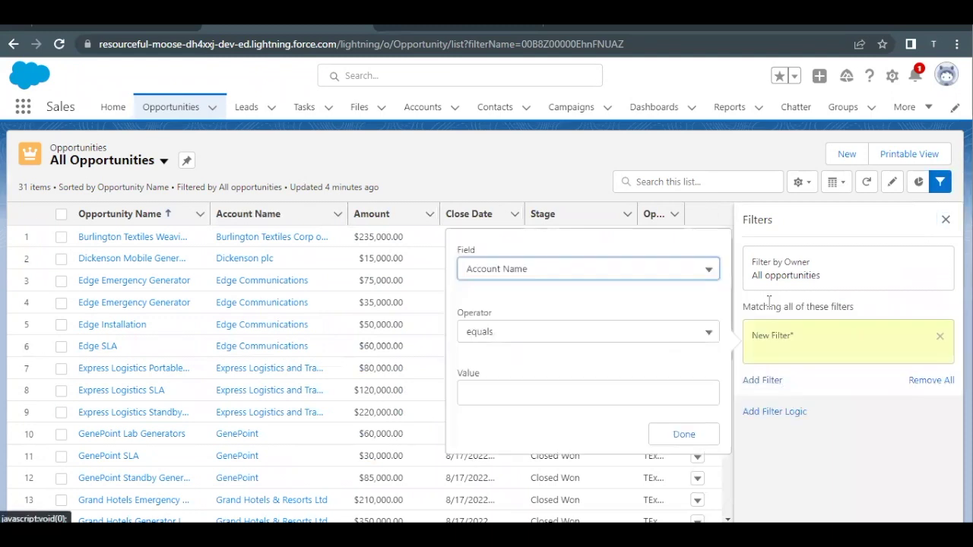
{"action": "left_click", "coordinate": [579, 276]}
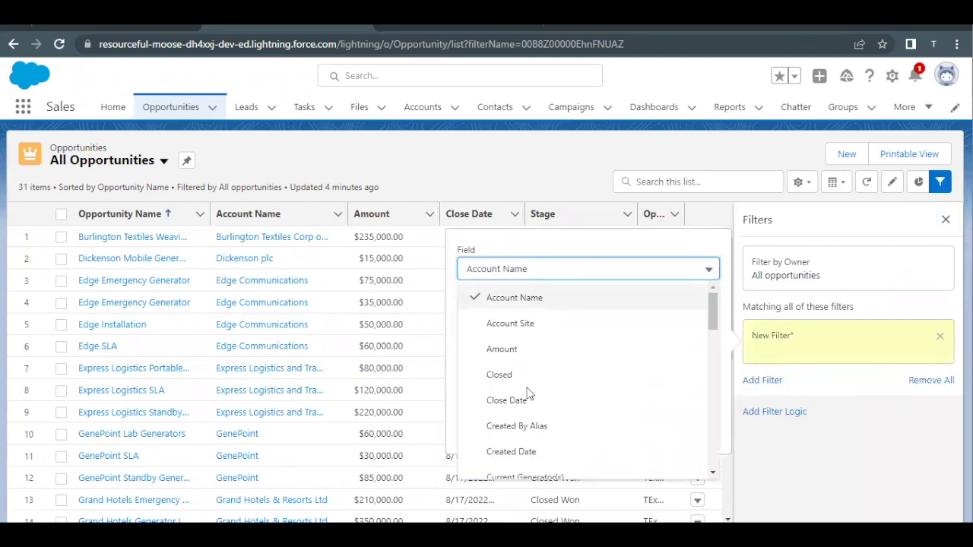
{"action": "scroll", "coordinate": [526, 406], "scroll_direction": "down", "scroll_amount": 1}
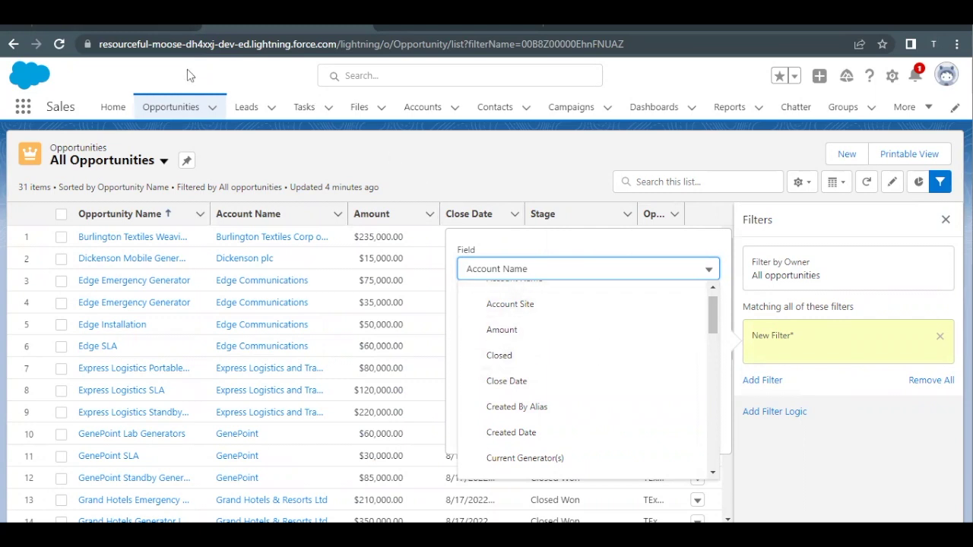
- Reread the Trailhead note about applied opportunity record types and return to the new filter in the playground
{"action": "left_click", "coordinate": [146, 17]}
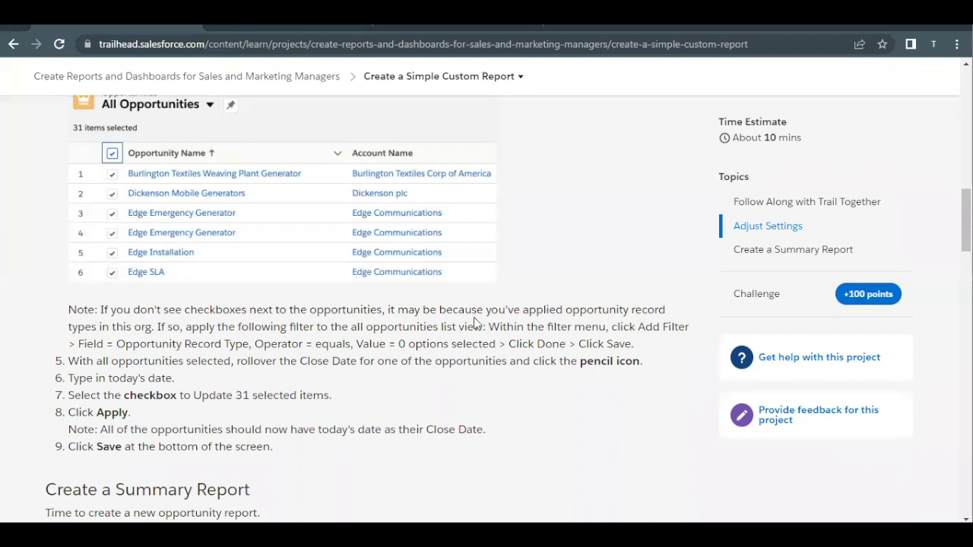
{"action": "left_click_drag", "start_coordinate": [544, 313], "coordinate": [609, 308]}
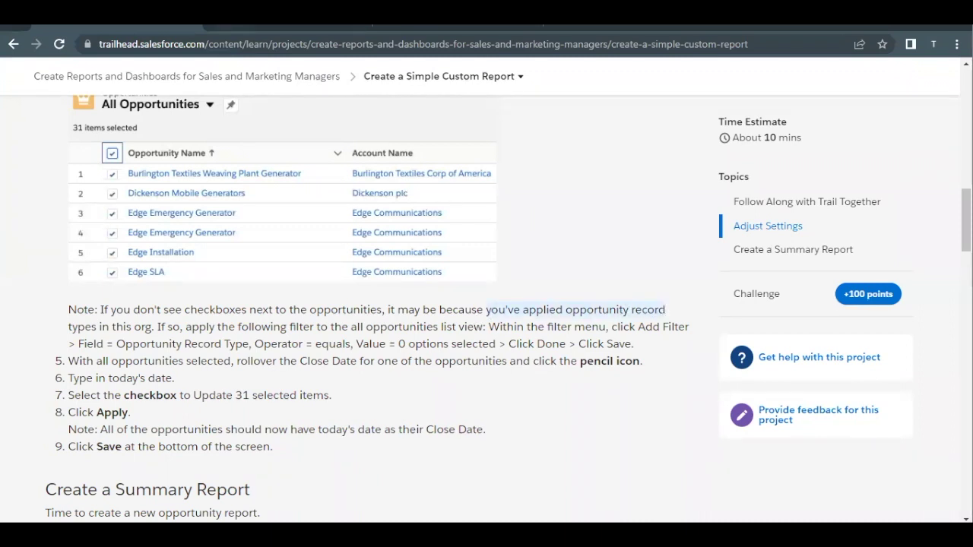
{"action": "left_click", "coordinate": [240, 26]}
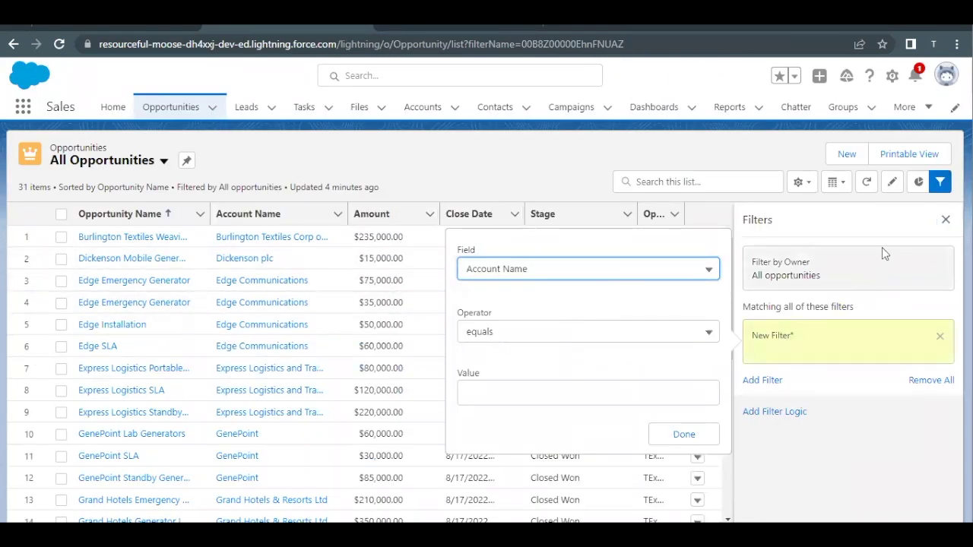
- Try to set up the new list filter, looking through its field options and entering 0 as the value
{"action": "left_click", "coordinate": [521, 274]}
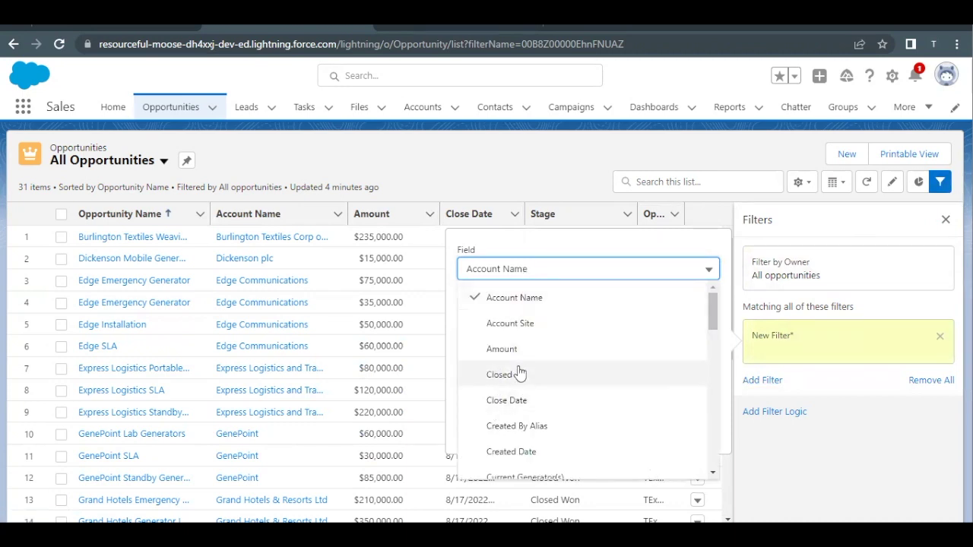
{"action": "scroll", "coordinate": [520, 372], "scroll_direction": "down", "scroll_amount": 1}
{"action": "left_click", "coordinate": [630, 267]}
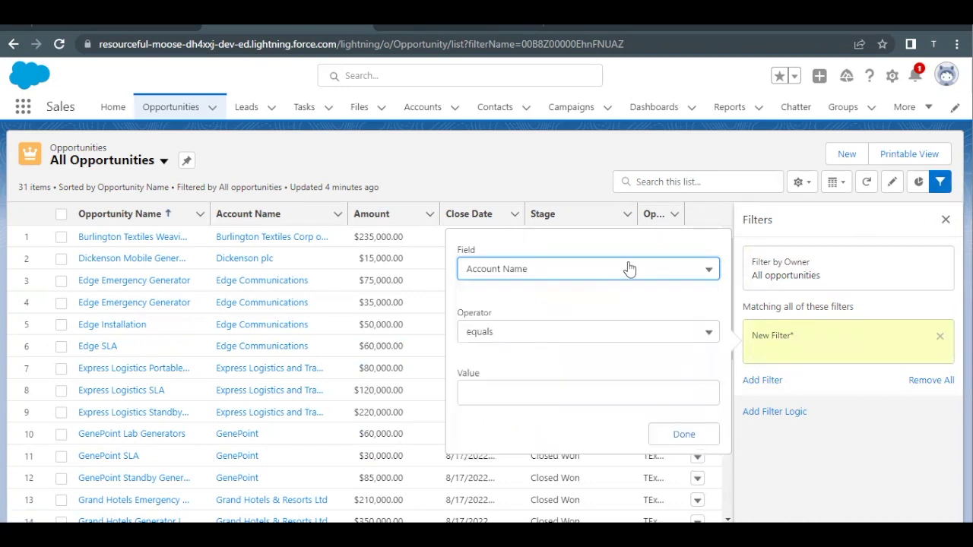
{"action": "left_click", "coordinate": [490, 396]}
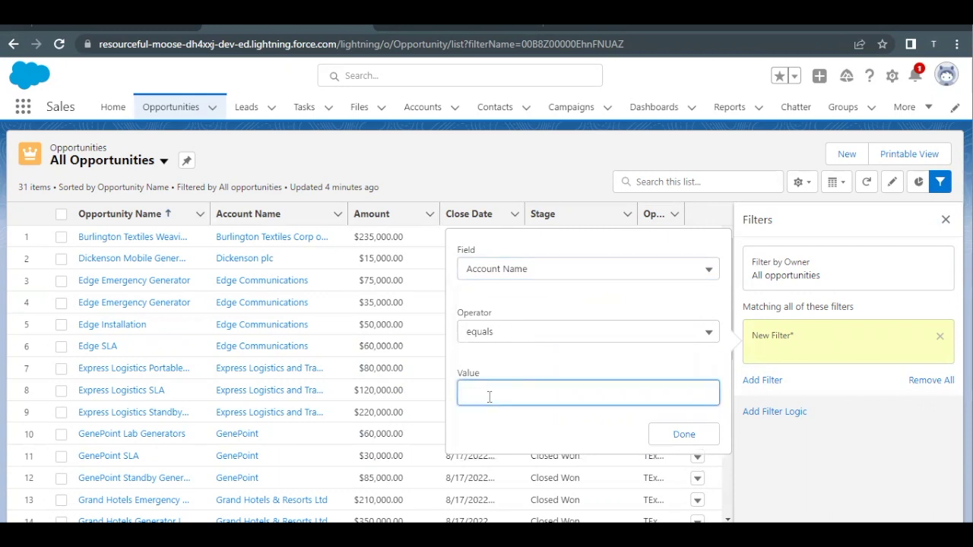
{"action": "left_click", "coordinate": [526, 272]}
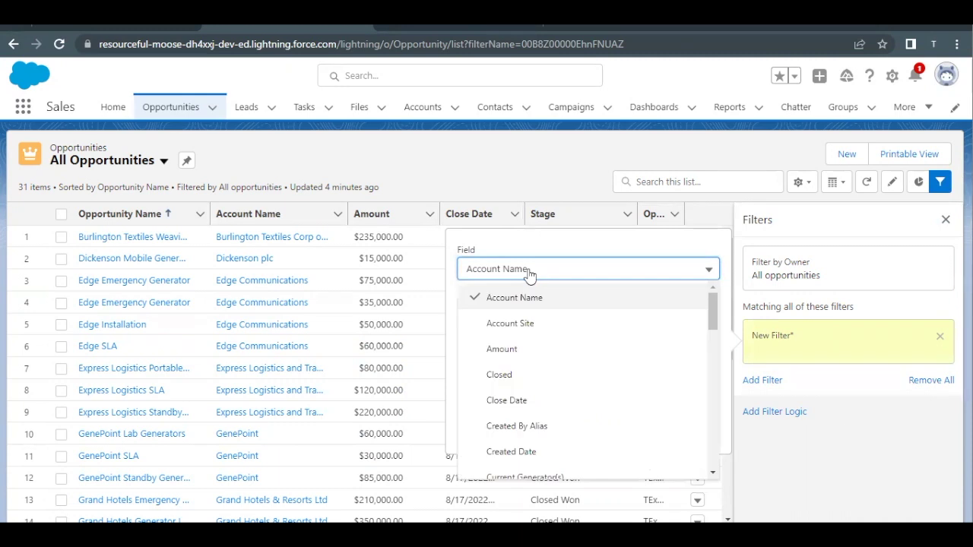
{"action": "left_click", "coordinate": [600, 266]}
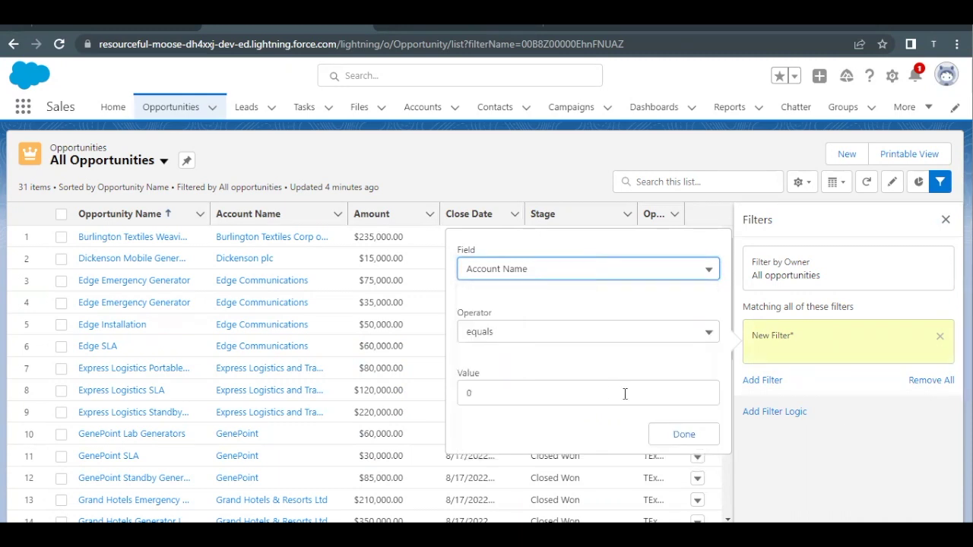
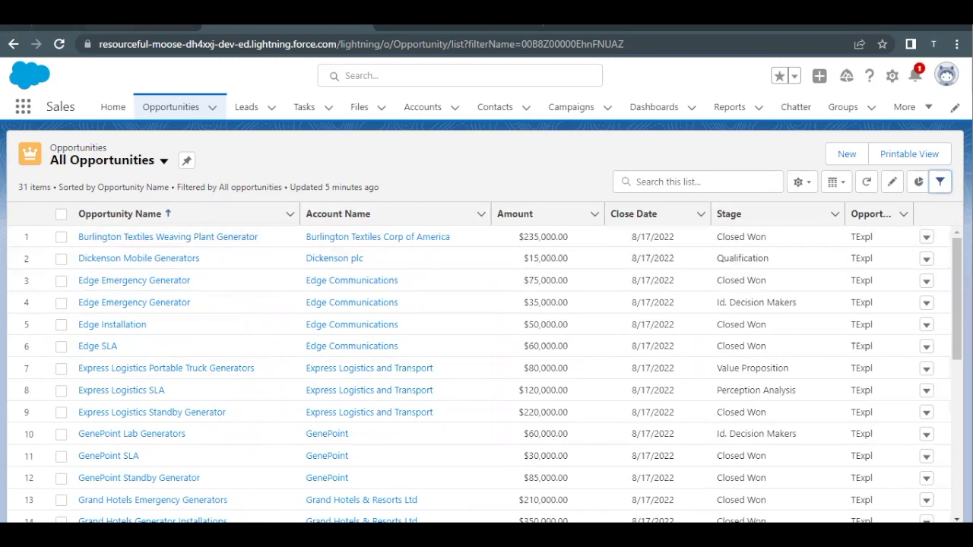
- Read Trailhead's remaining close-date steps and the start of Create a Summary Report, and start a new report in the playground
{"action": "left_click", "coordinate": [101, 34]}
{"action": "scroll", "coordinate": [181, 357], "scroll_direction": "down", "scroll_amount": 1}
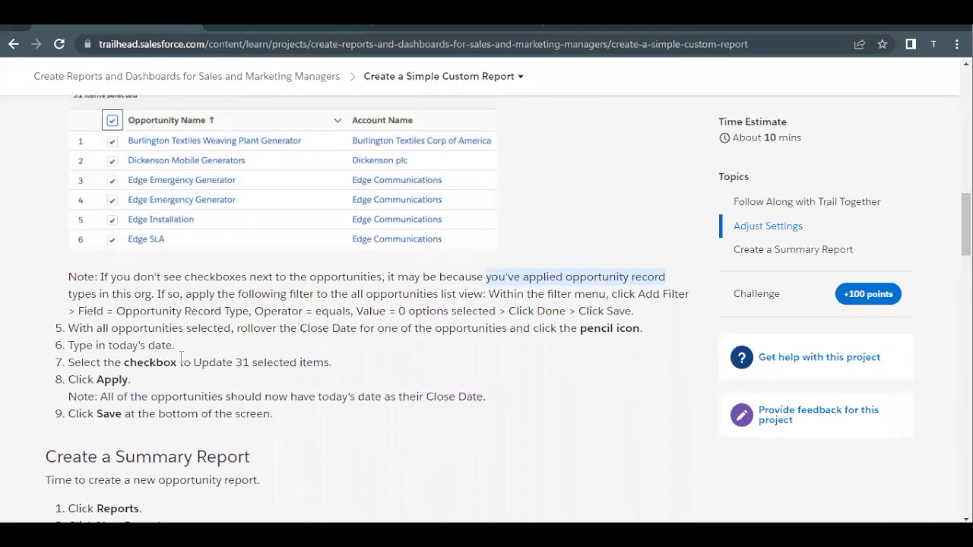
{"action": "left_click", "coordinate": [254, 31]}
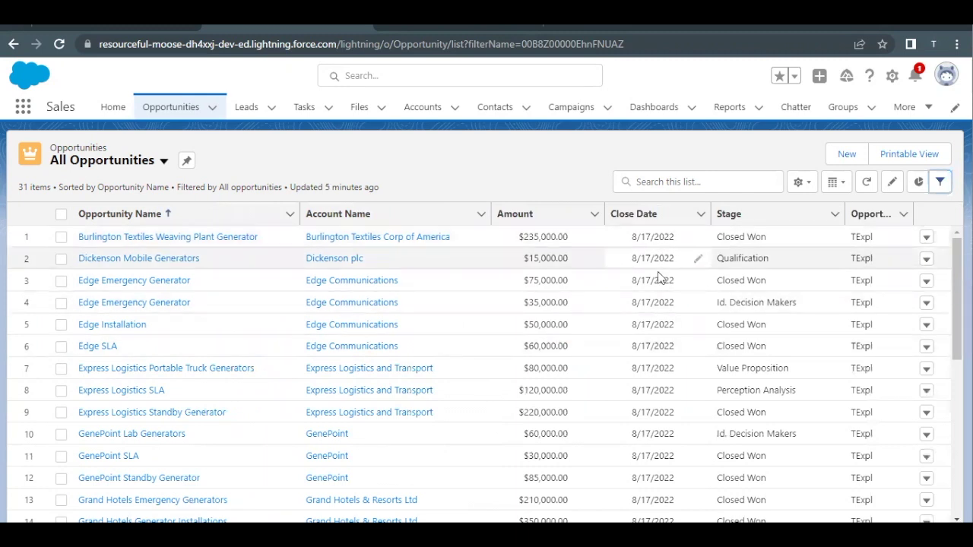
{"action": "left_click", "coordinate": [101, 24]}
{"action": "scroll", "coordinate": [180, 418], "scroll_direction": "down", "scroll_amount": 3}
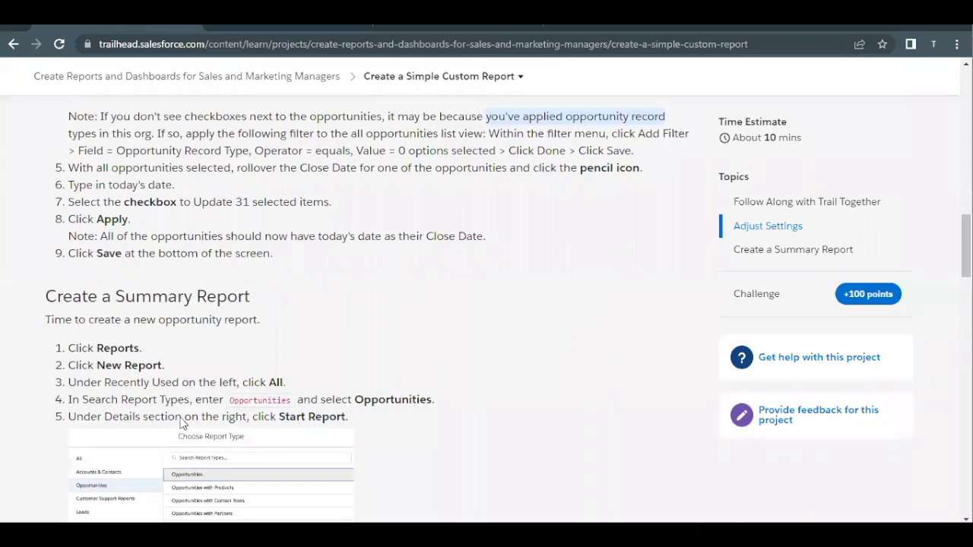
{"action": "scroll", "coordinate": [135, 314], "scroll_direction": "down", "scroll_amount": 1}
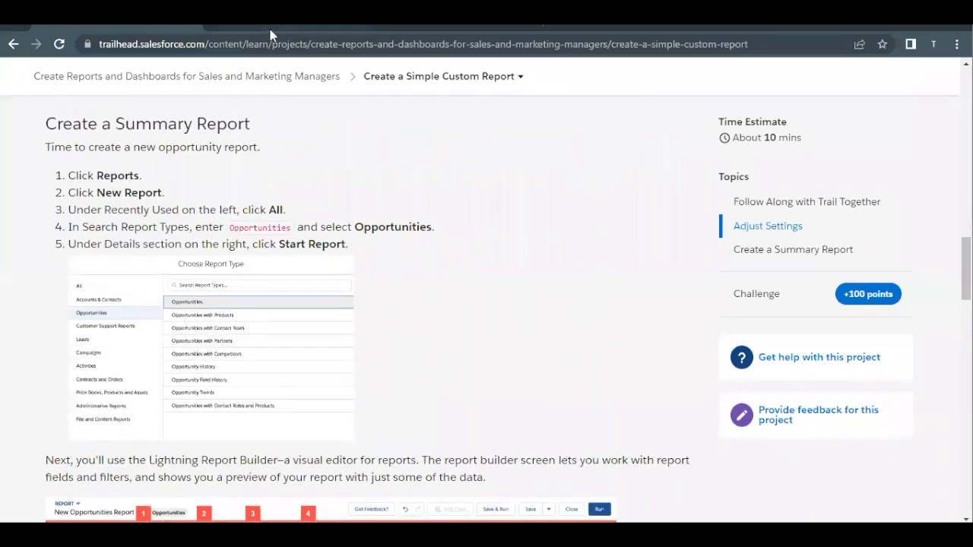
{"action": "left_click", "coordinate": [273, 29]}
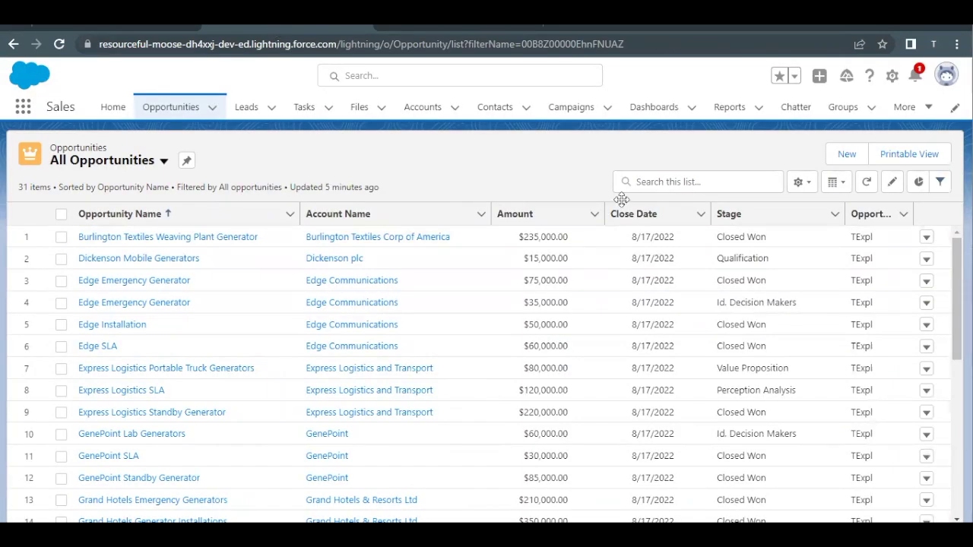
{"action": "left_click", "coordinate": [730, 107]}
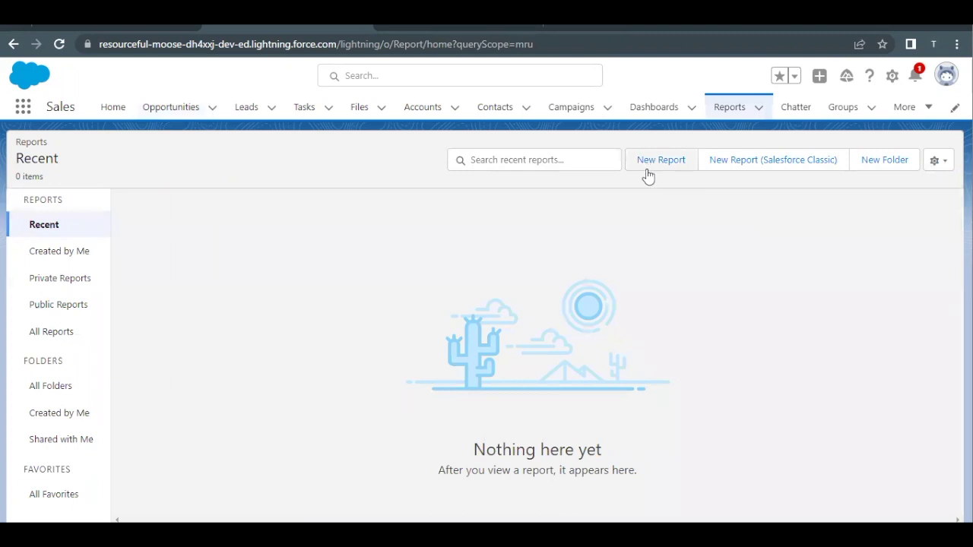
{"action": "left_click", "coordinate": [646, 170]}
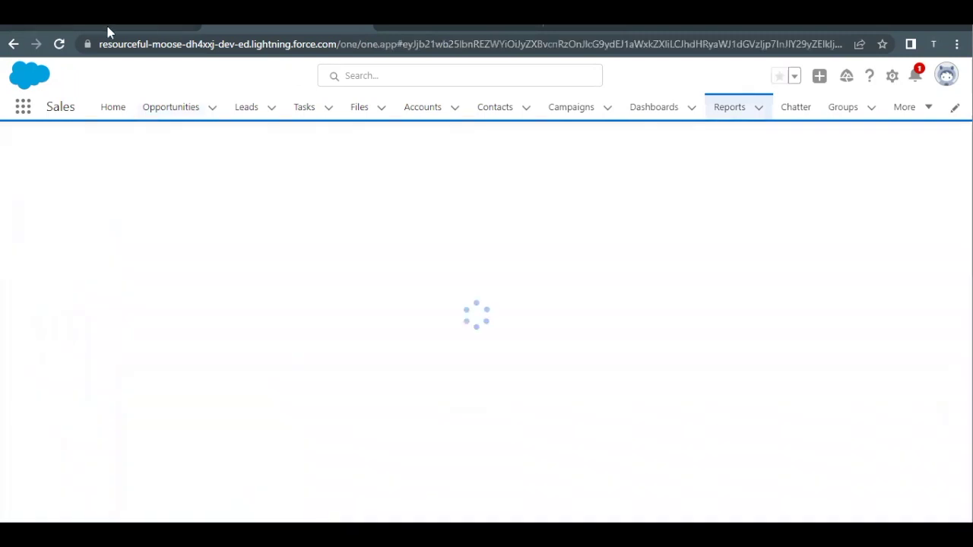
- Review Trailhead's report type and report builder instructions, and create the playground report with the Opportunities report type
{"action": "left_click", "coordinate": [110, 28]}
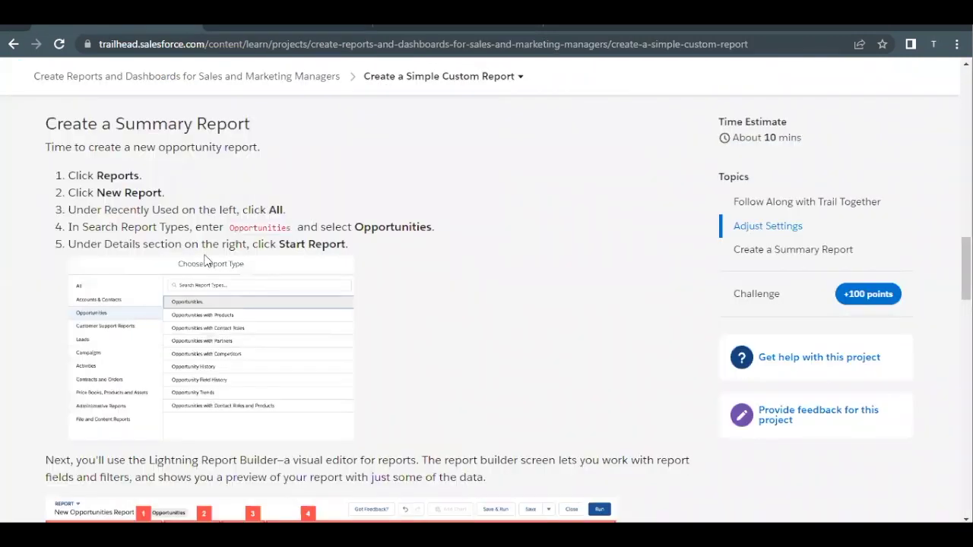
{"action": "left_click_drag", "start_coordinate": [231, 228], "coordinate": [299, 229]}
{"action": "scroll", "coordinate": [229, 297], "scroll_direction": "down", "scroll_amount": 2}
{"action": "scroll", "coordinate": [229, 295], "scroll_direction": "down", "scroll_amount": 7}
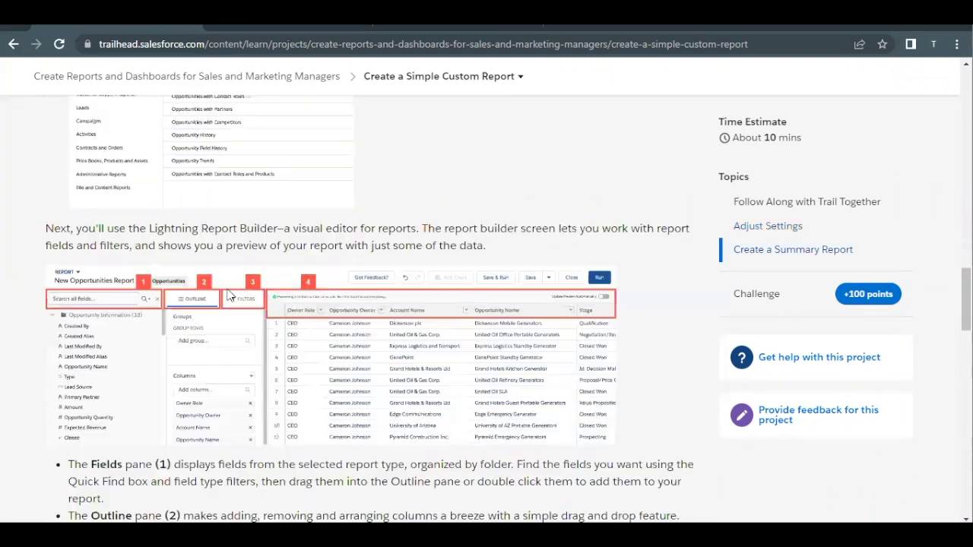
{"action": "scroll", "coordinate": [228, 288], "scroll_direction": "down", "scroll_amount": 1}
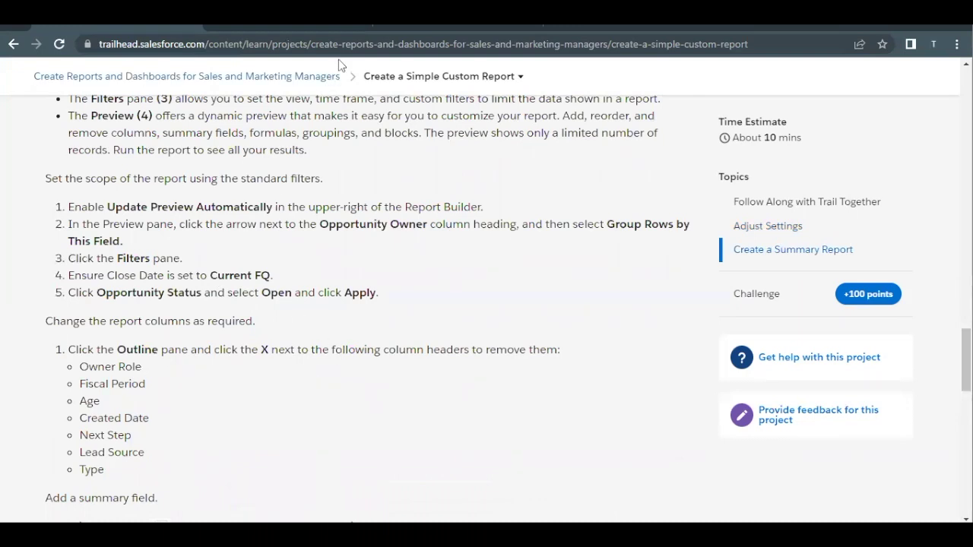
{"action": "left_click", "coordinate": [295, 31]}
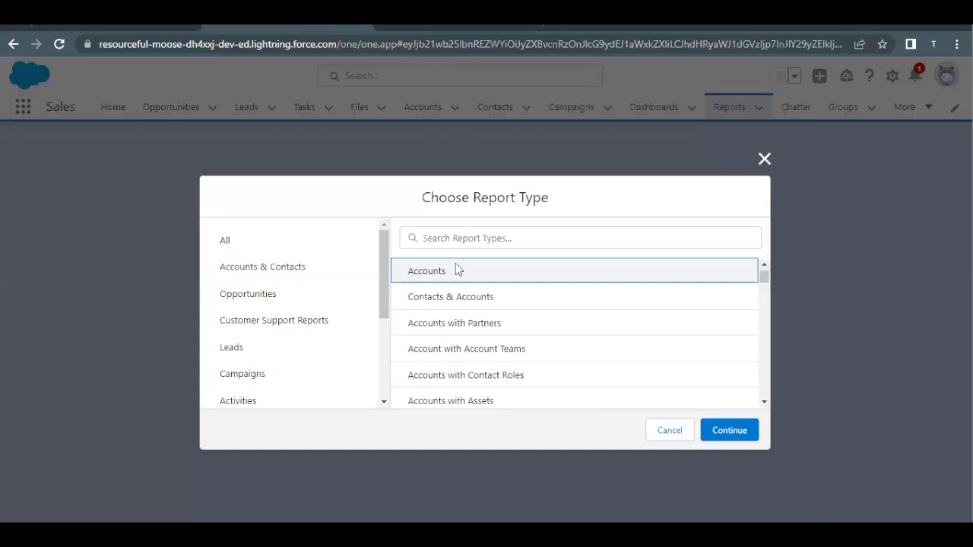
{"action": "left_click", "coordinate": [249, 305]}
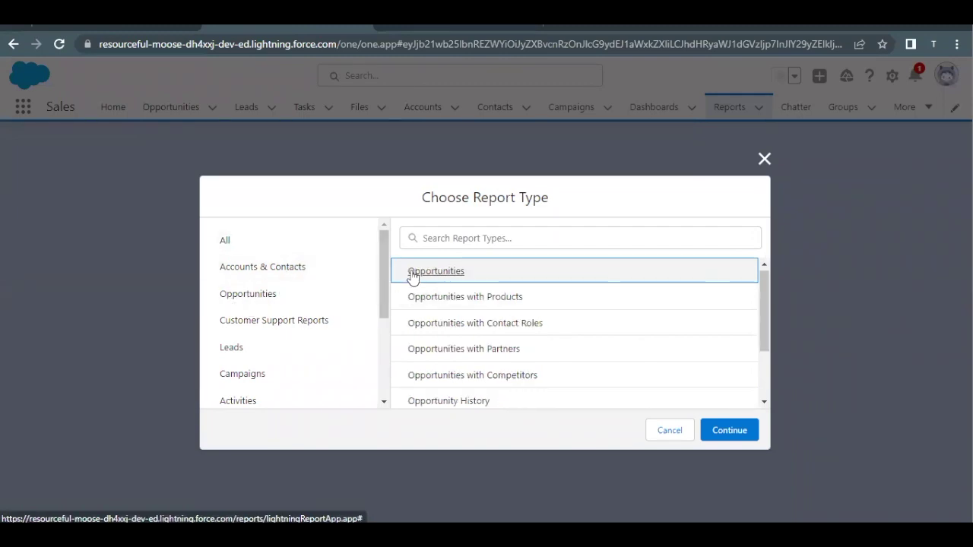
{"action": "left_click", "coordinate": [719, 431]}
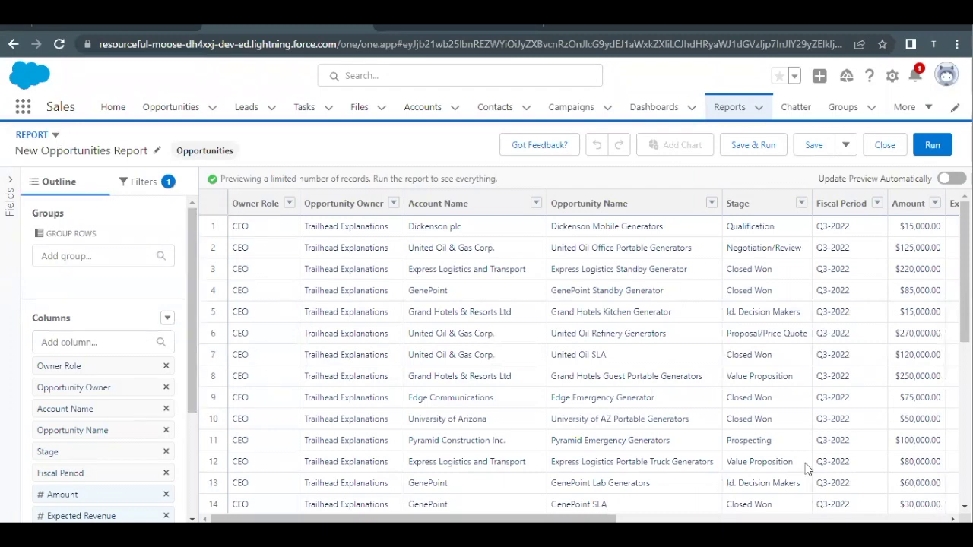
- Following Trailhead's scope instructions, group the playground report's rows by Opportunity Owner and enable Update Preview Automatically
{"action": "left_click", "coordinate": [106, 27]}
{"action": "scroll", "coordinate": [169, 243], "scroll_direction": "down", "scroll_amount": 1}
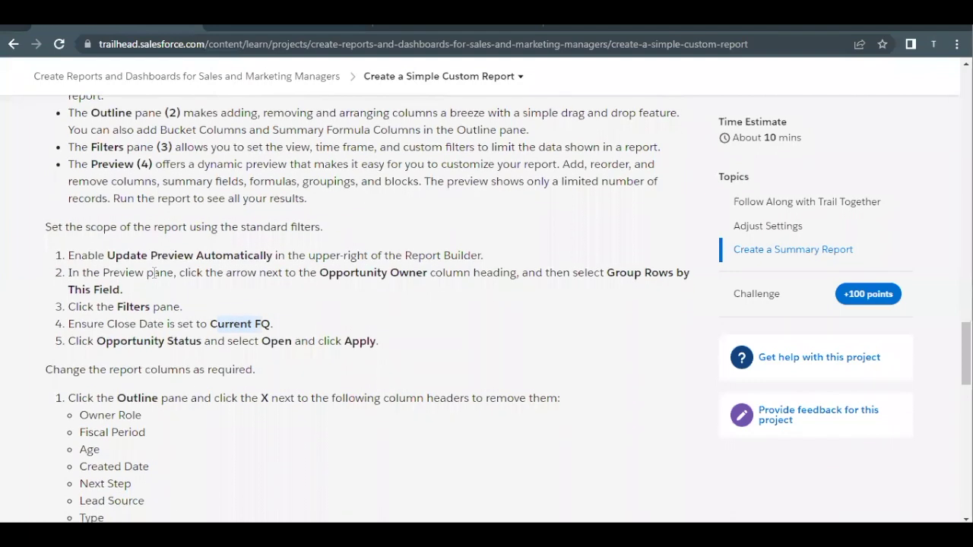
{"action": "left_click", "coordinate": [318, 274]}
{"action": "left_click_drag", "start_coordinate": [376, 272], "coordinate": [411, 272]}
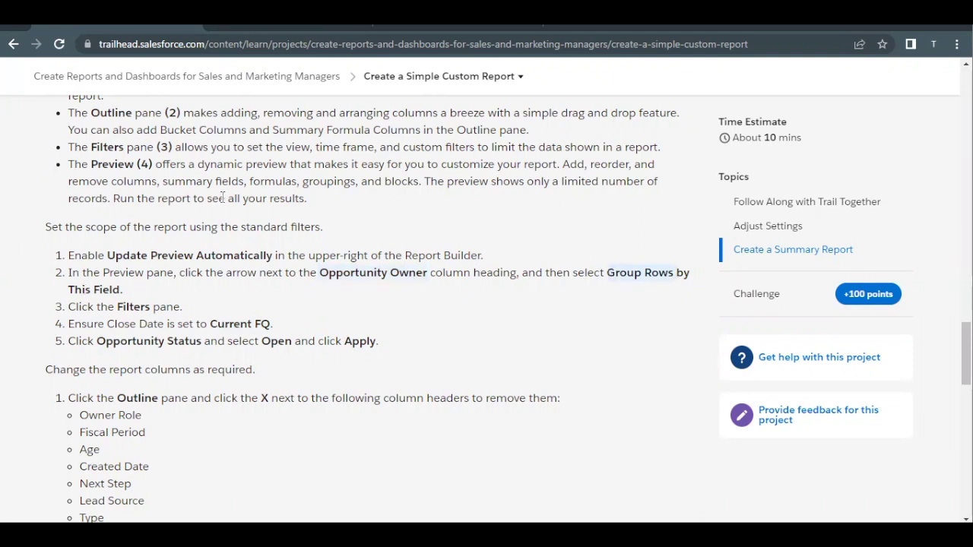
{"action": "left_click", "coordinate": [260, 34]}
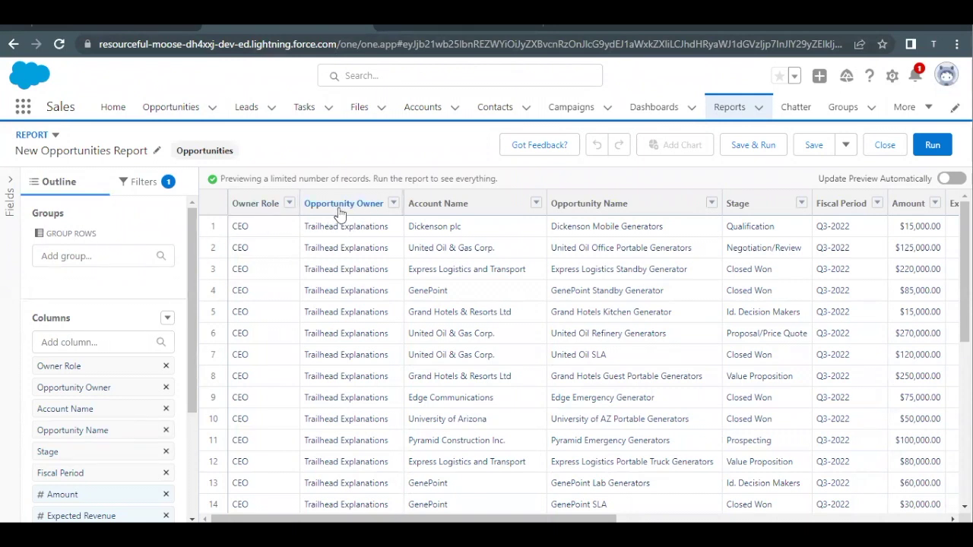
{"action": "left_click", "coordinate": [394, 203]}
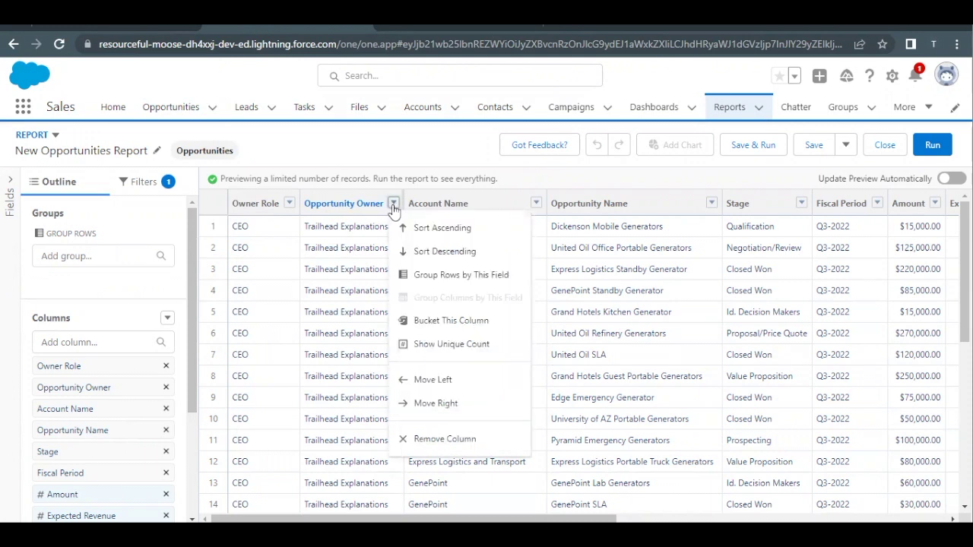
{"action": "left_click", "coordinate": [466, 280]}
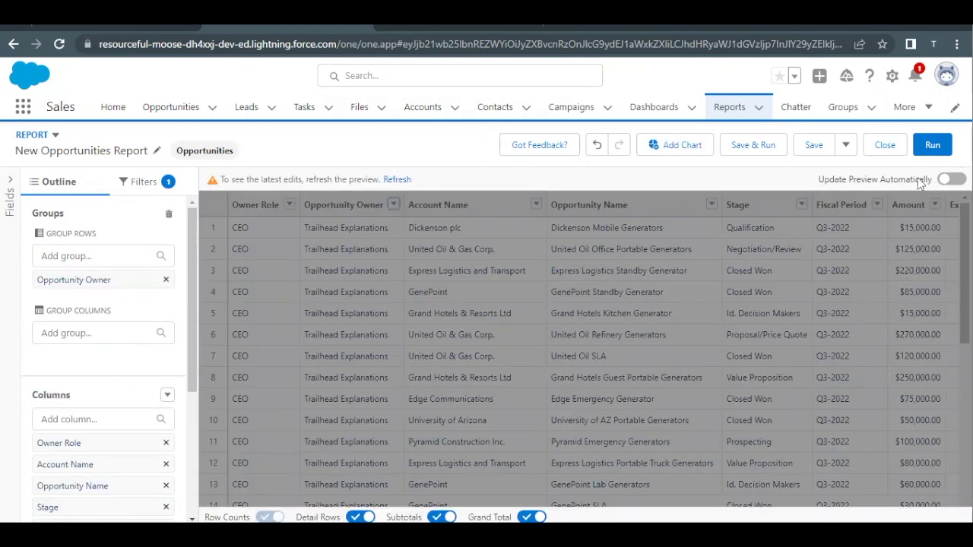
{"action": "left_click", "coordinate": [951, 180]}
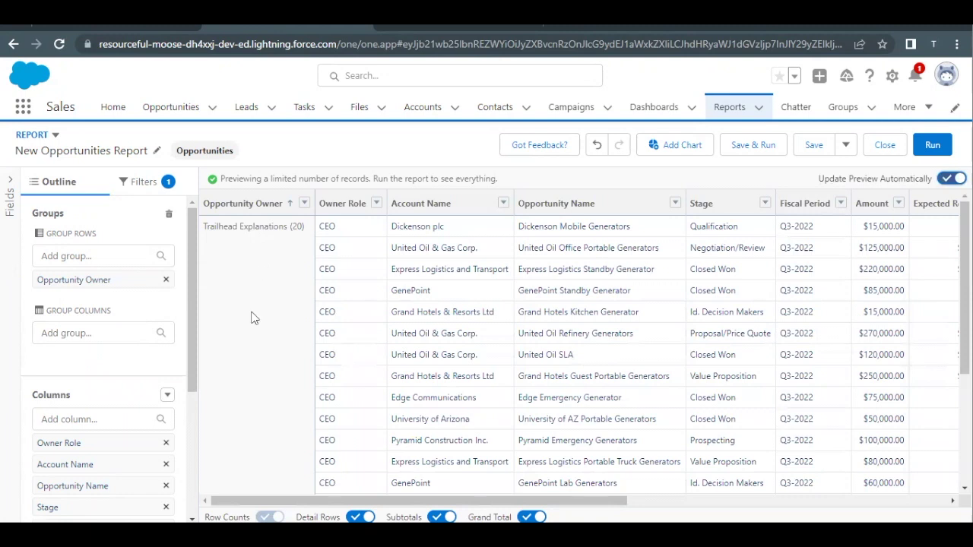
{"action": "scroll", "coordinate": [257, 398], "scroll_direction": "down", "scroll_amount": 3}
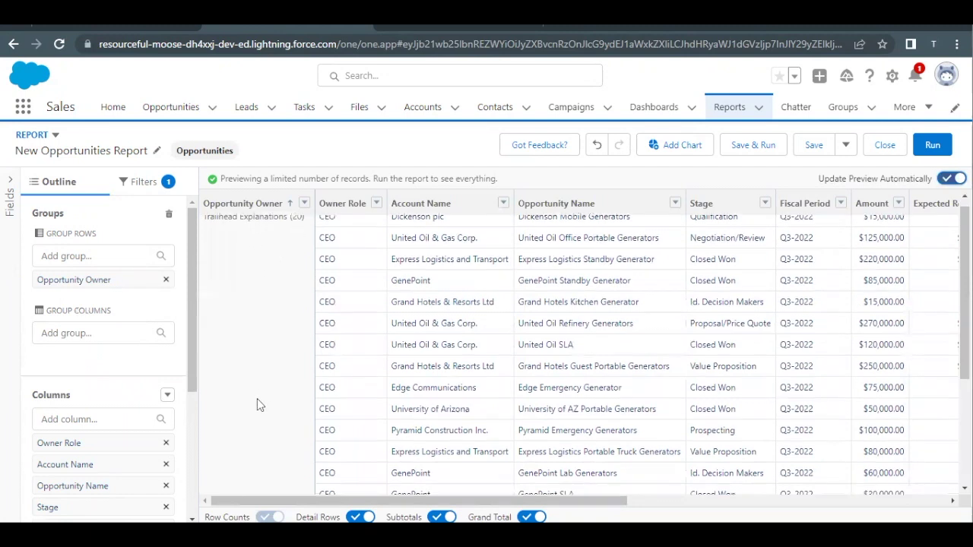
{"action": "scroll", "coordinate": [257, 398], "scroll_direction": "up", "scroll_amount": 3}
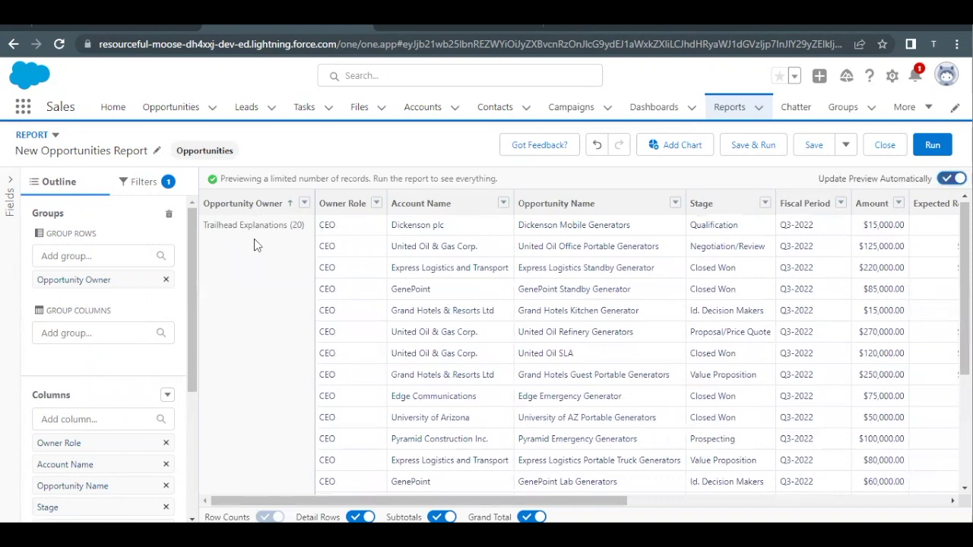
- Read Trailhead's Close Date filter instruction and check in the playground report's filters that the Close Date range is Current FQ
{"action": "left_click", "coordinate": [118, 31]}
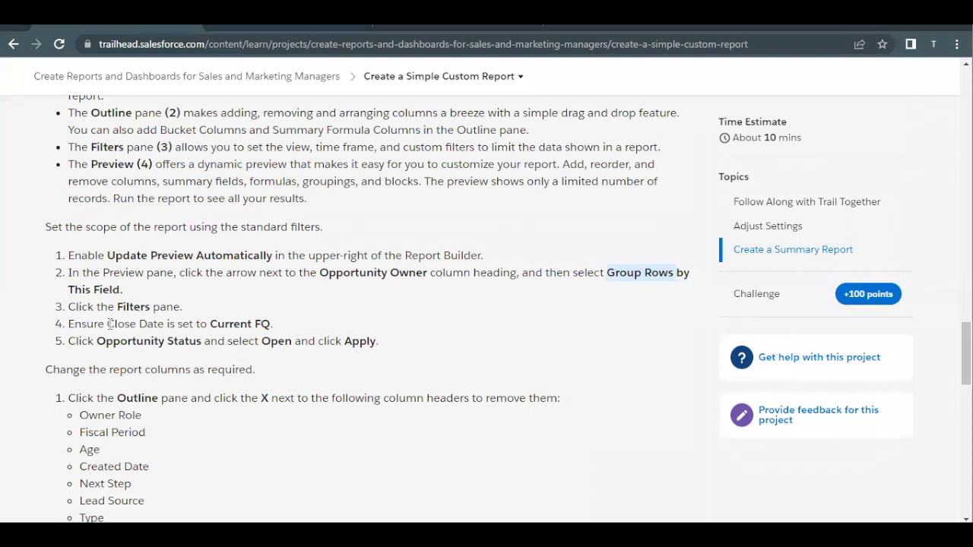
{"action": "left_click_drag", "start_coordinate": [108, 322], "coordinate": [231, 320]}
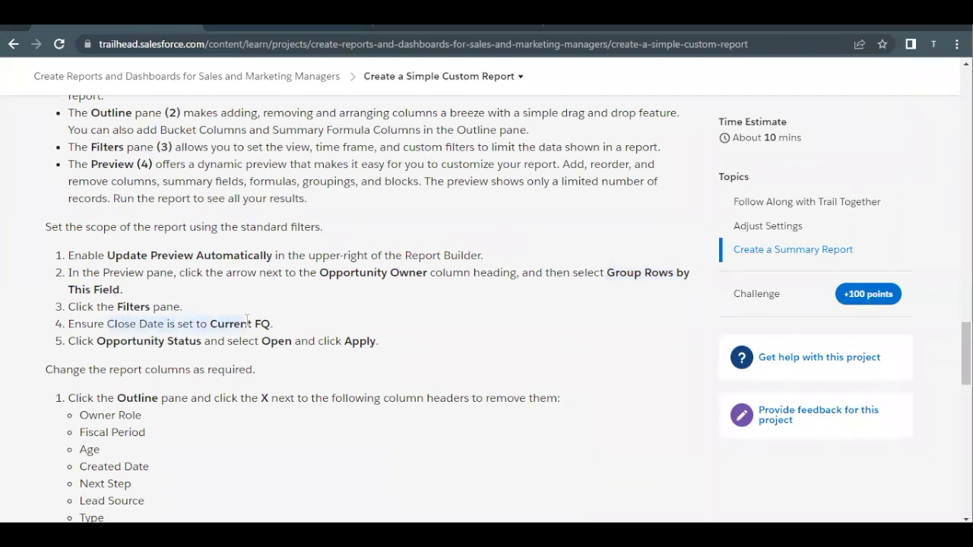
{"action": "right_click", "coordinate": [248, 323]}
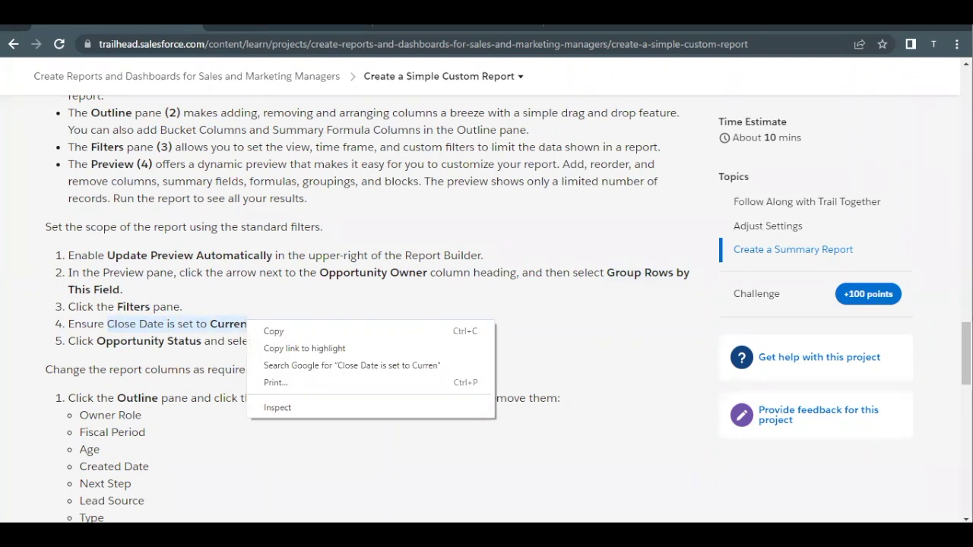
{"action": "left_click", "coordinate": [288, 26]}
{"action": "left_click", "coordinate": [288, 26]}
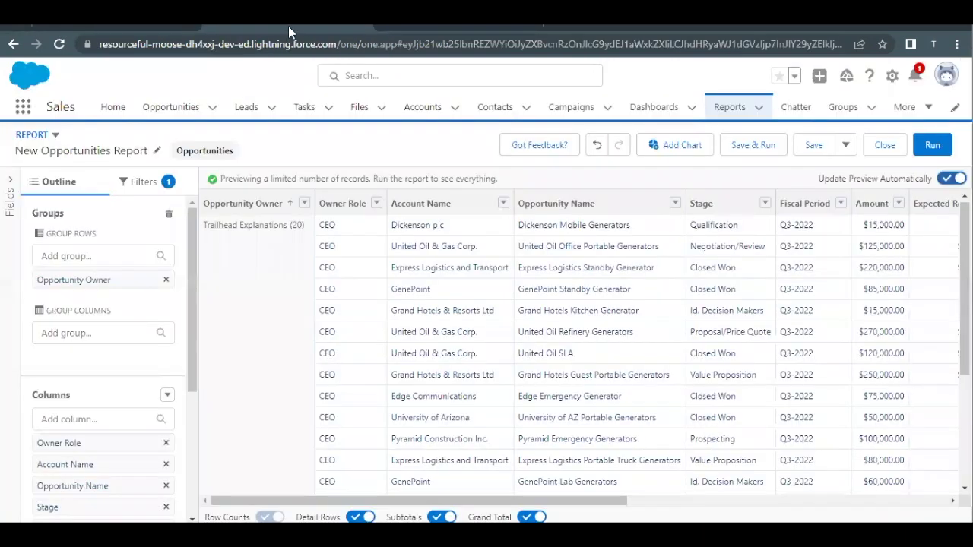
{"action": "left_click", "coordinate": [141, 184]}
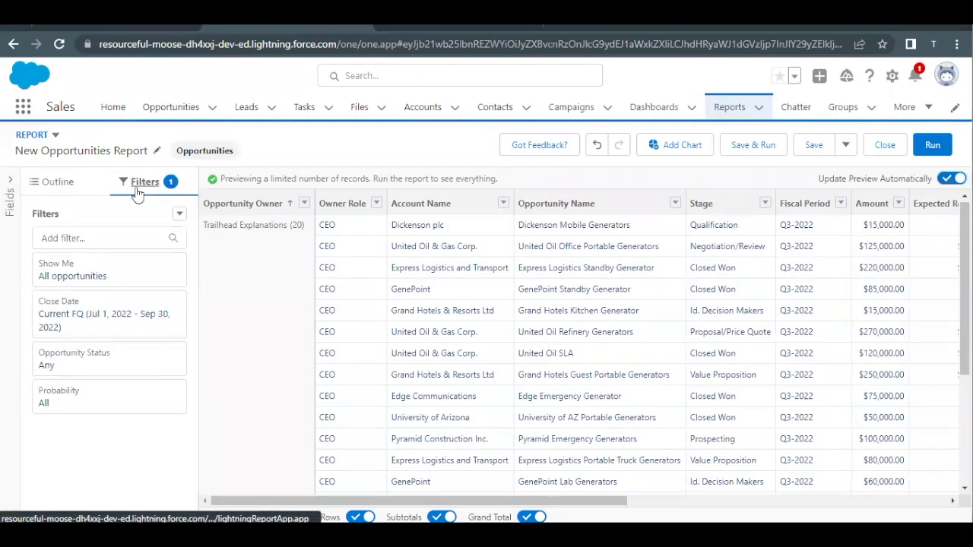
{"action": "left_click", "coordinate": [102, 327]}
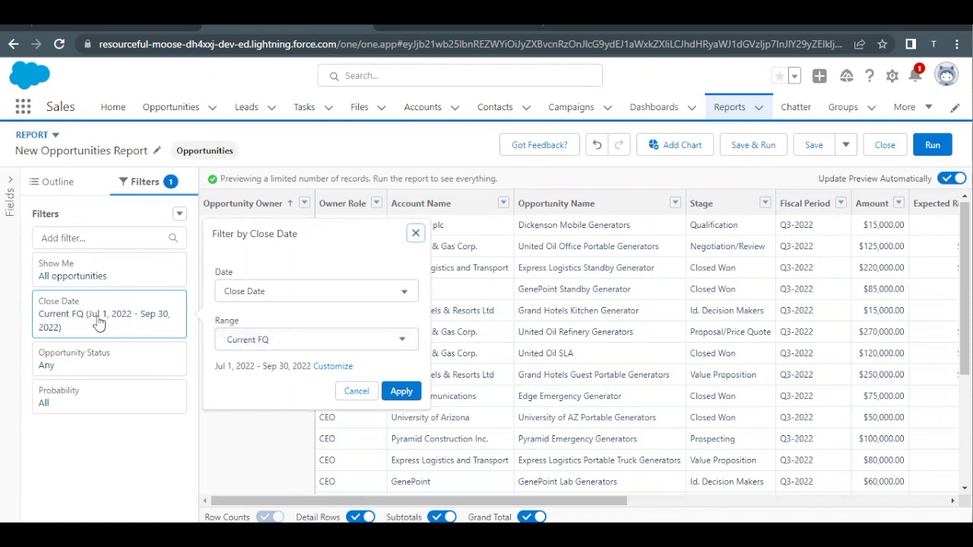
{"action": "left_click", "coordinate": [371, 393]}
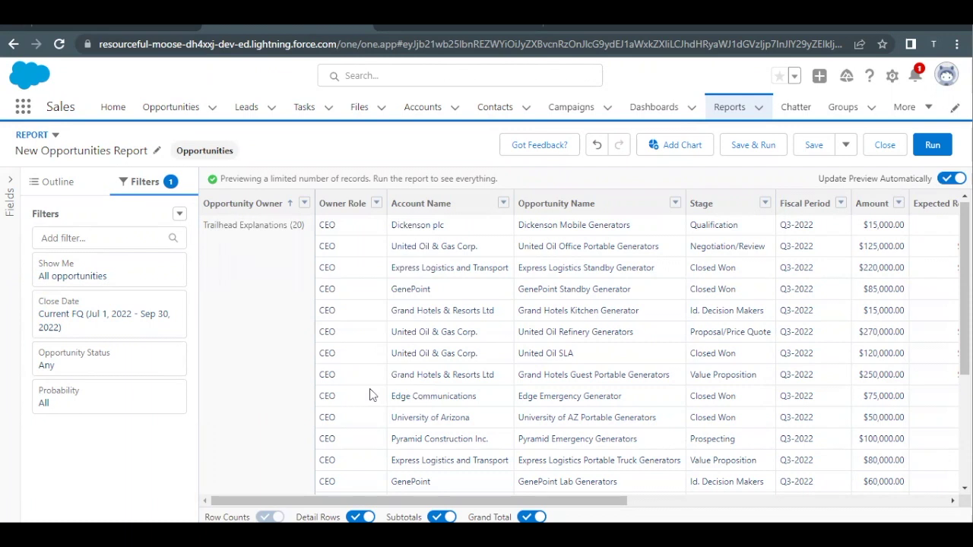
- Set the playground report's Opportunity Status filter to Open, apply it and review the filtered opportunities in the preview
{"action": "left_click", "coordinate": [51, 371]}
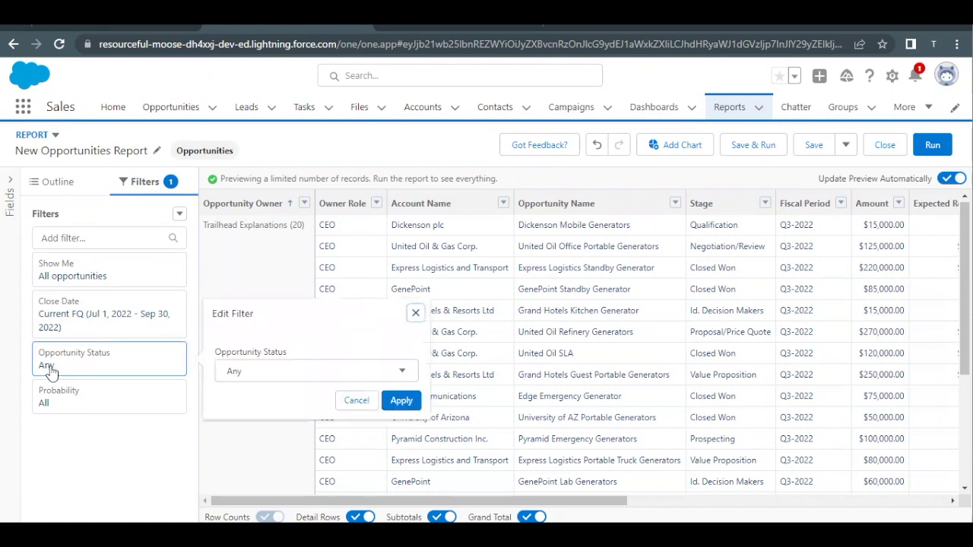
{"action": "left_click", "coordinate": [260, 372]}
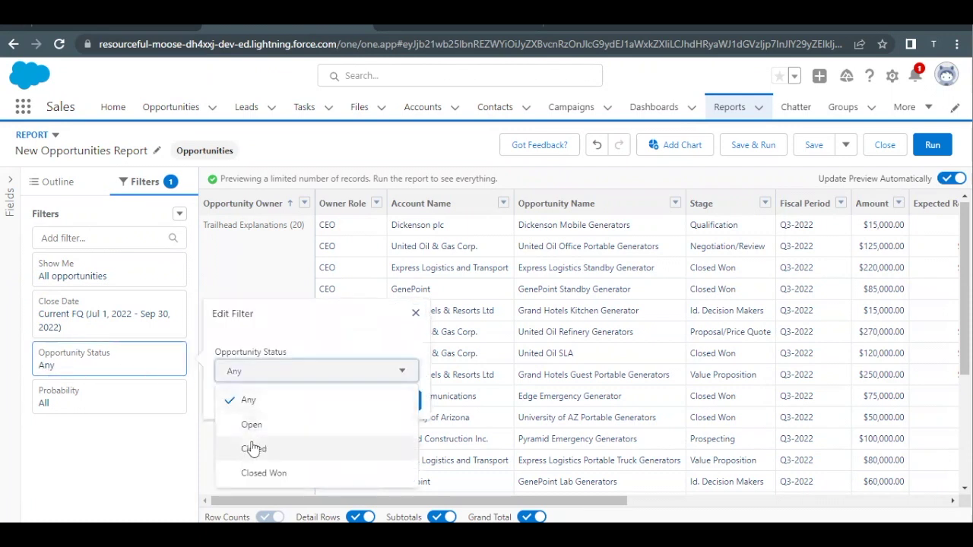
{"action": "left_click", "coordinate": [259, 427]}
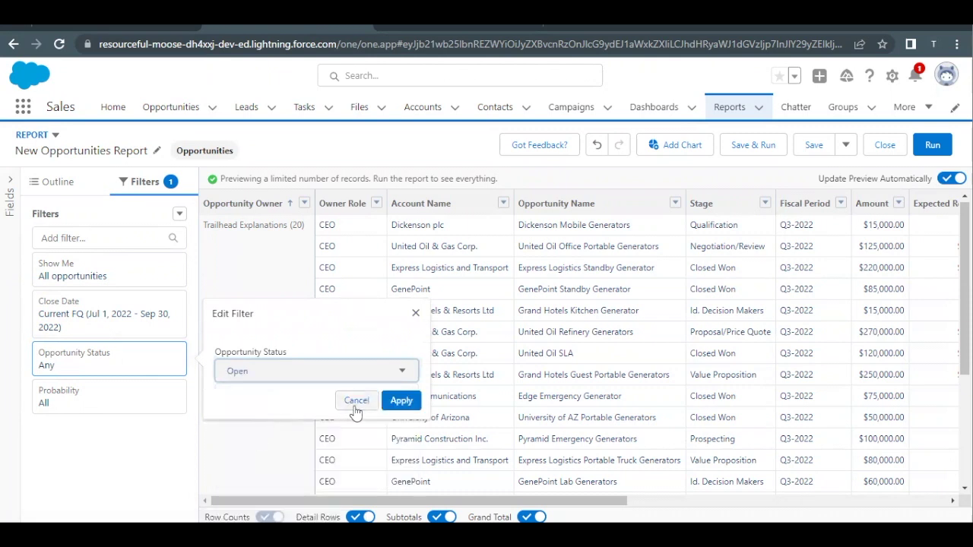
{"action": "left_click", "coordinate": [411, 402]}
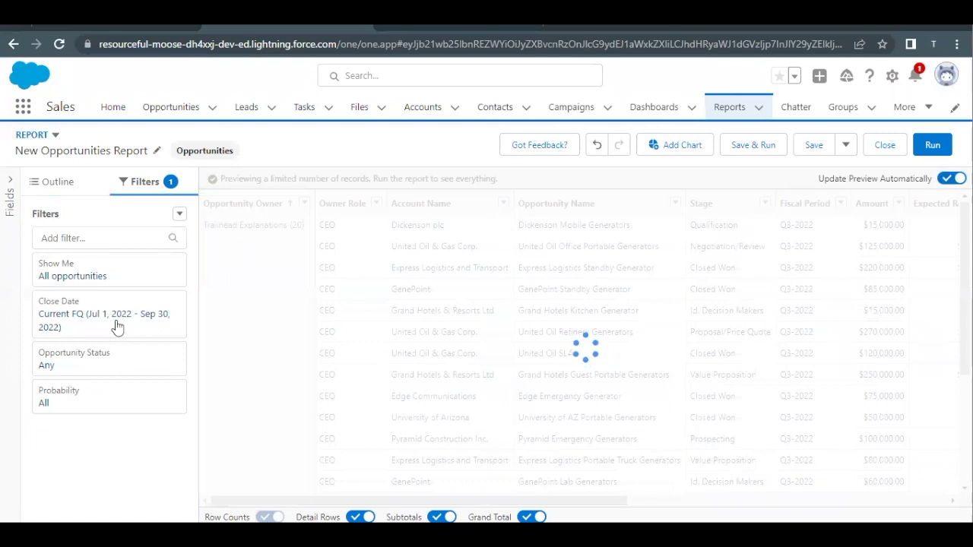
{"action": "scroll", "coordinate": [252, 359], "scroll_direction": "down", "scroll_amount": 2}
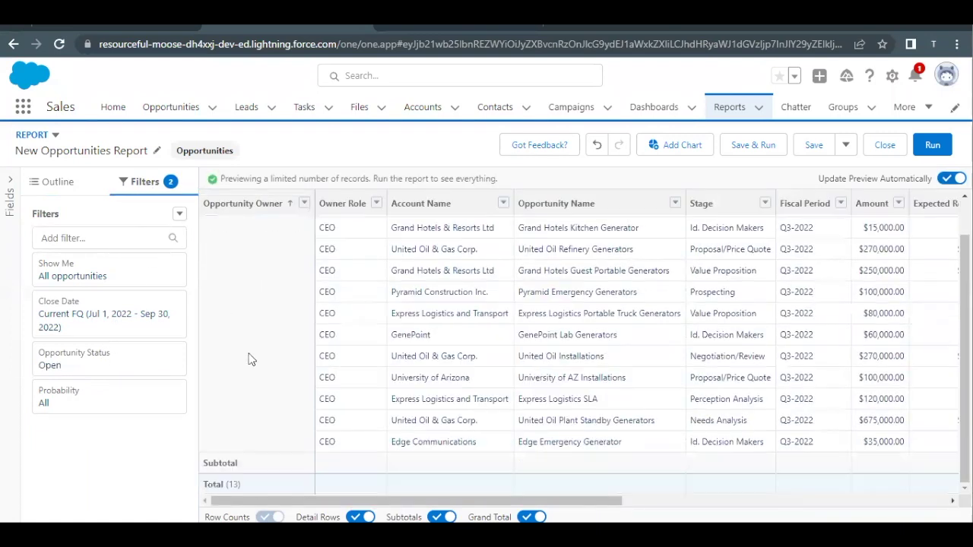
{"action": "scroll", "coordinate": [251, 359], "scroll_direction": "up", "scroll_amount": 2}
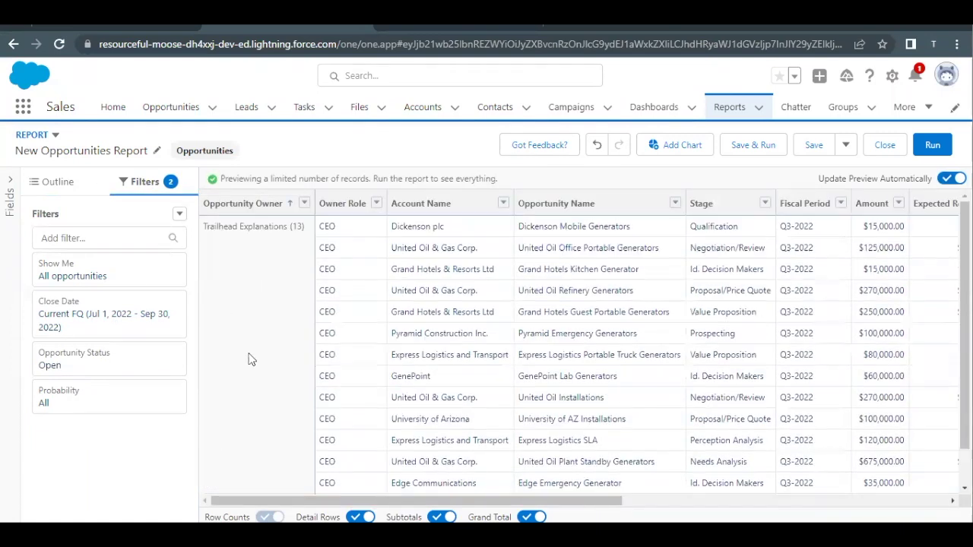
{"action": "left_click", "coordinate": [302, 236]}
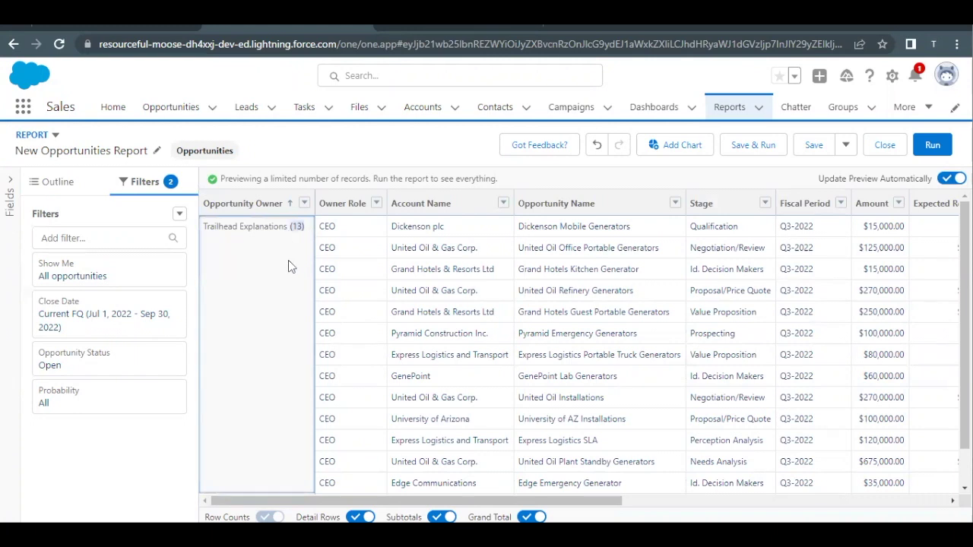
- Following Trailhead's list of columns to remove, delete the Owner Role, Fiscal Period and Age columns from the playground report
{"action": "left_click", "coordinate": [64, 30]}
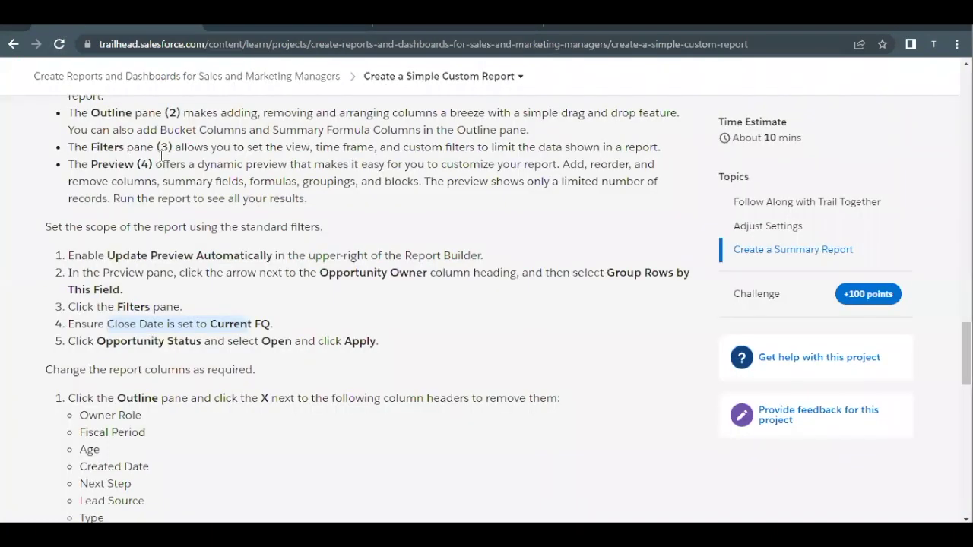
{"action": "scroll", "coordinate": [257, 365], "scroll_direction": "down", "scroll_amount": 1}
{"action": "left_click_drag", "start_coordinate": [81, 310], "coordinate": [104, 406]}
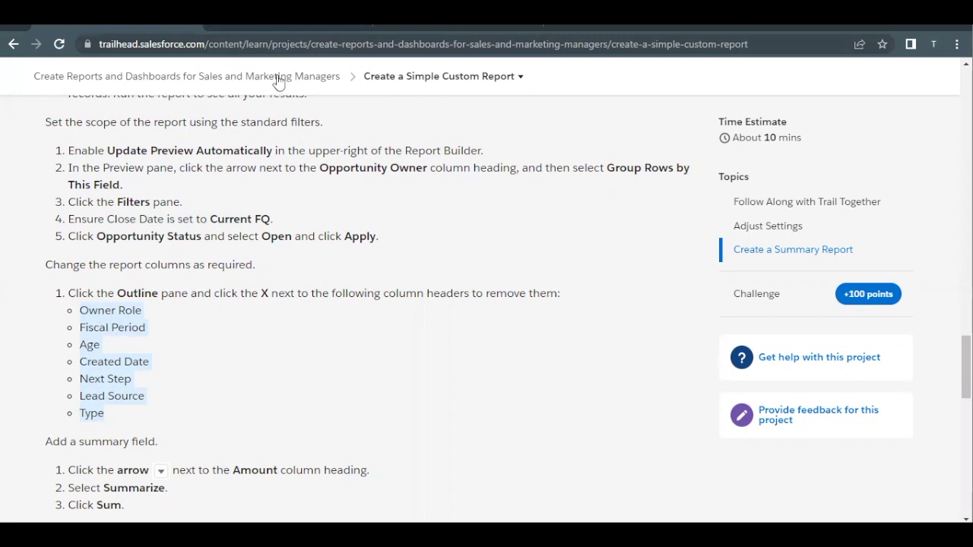
{"action": "left_click", "coordinate": [267, 29]}
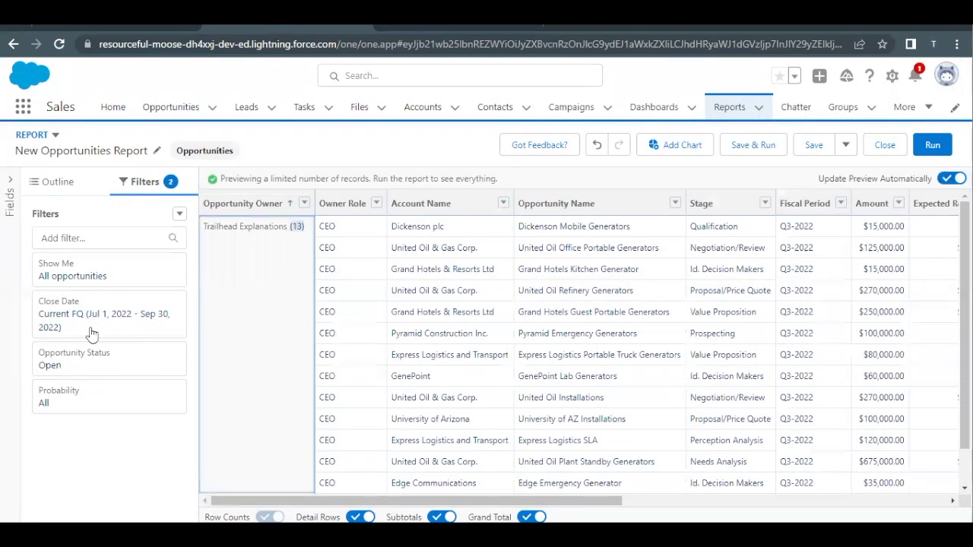
{"action": "left_click", "coordinate": [53, 186]}
{"action": "scroll", "coordinate": [124, 352], "scroll_direction": "down", "scroll_amount": 2}
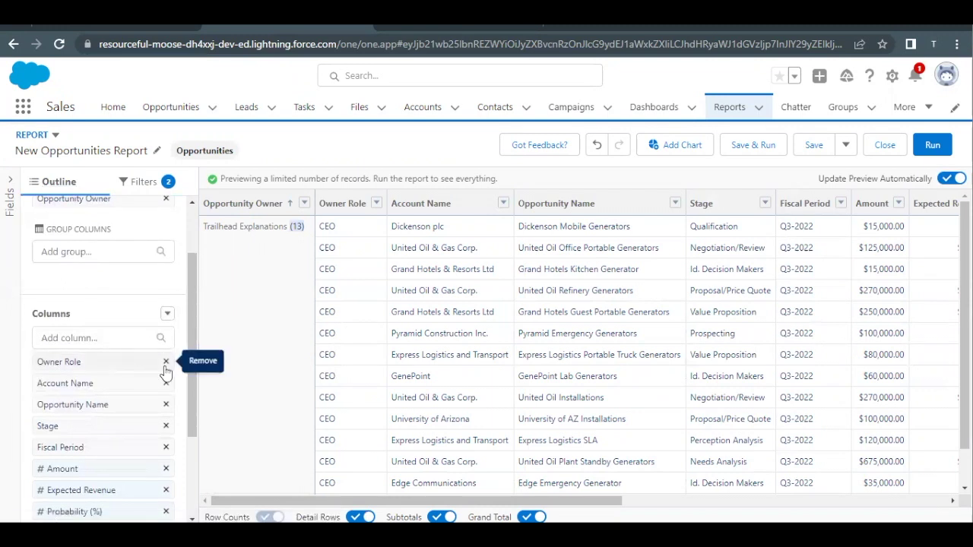
{"action": "left_click", "coordinate": [165, 363]}
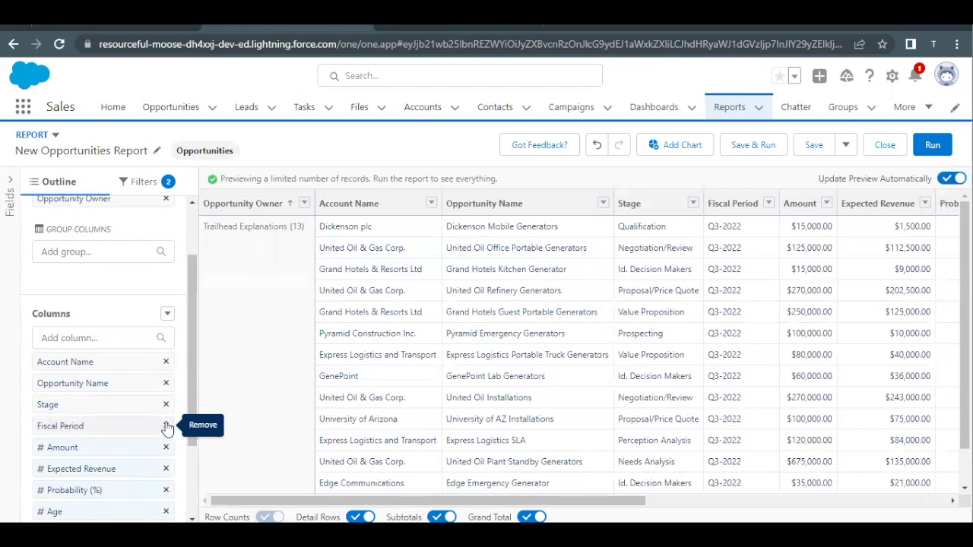
{"action": "left_click", "coordinate": [165, 427]}
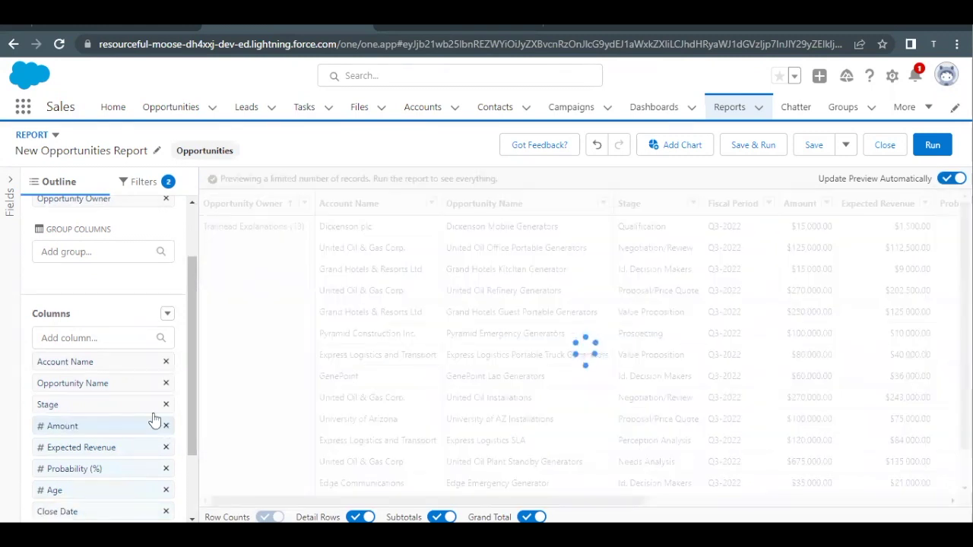
{"action": "left_click", "coordinate": [165, 493]}
- Recheck Trailhead's column list and remove the Created Date, Next Step, Lead Source and Type columns from the playground report
{"action": "left_click", "coordinate": [106, 27]}
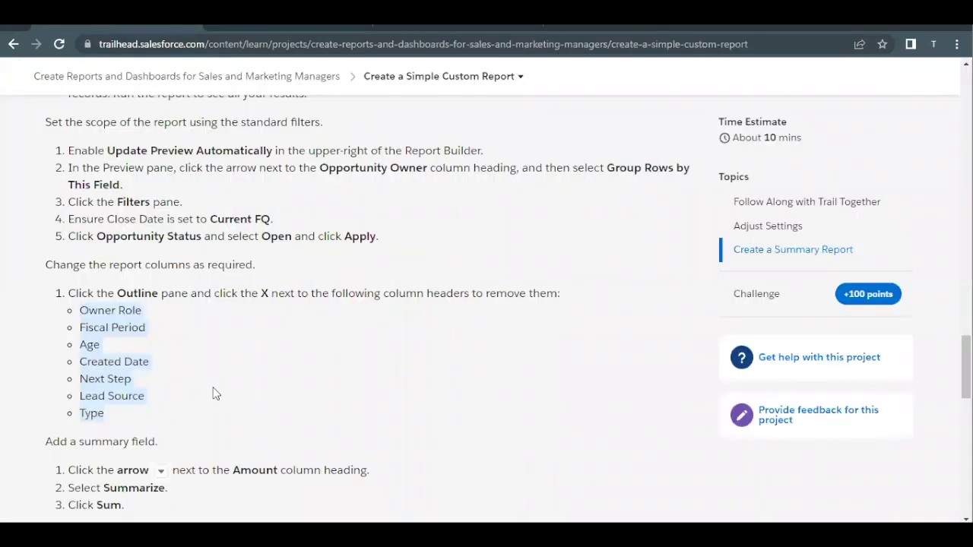
{"action": "left_click", "coordinate": [241, 27]}
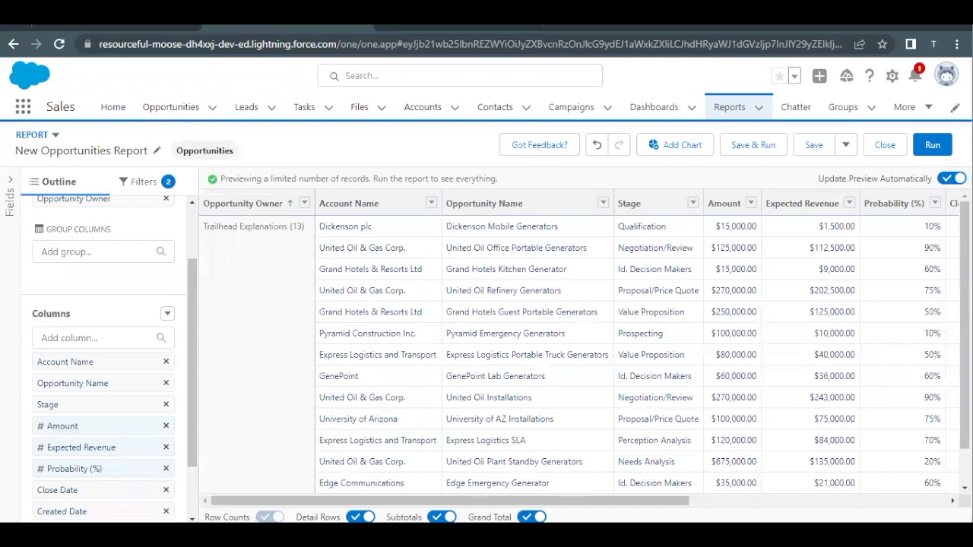
{"action": "scroll", "coordinate": [110, 439], "scroll_direction": "down", "scroll_amount": 1}
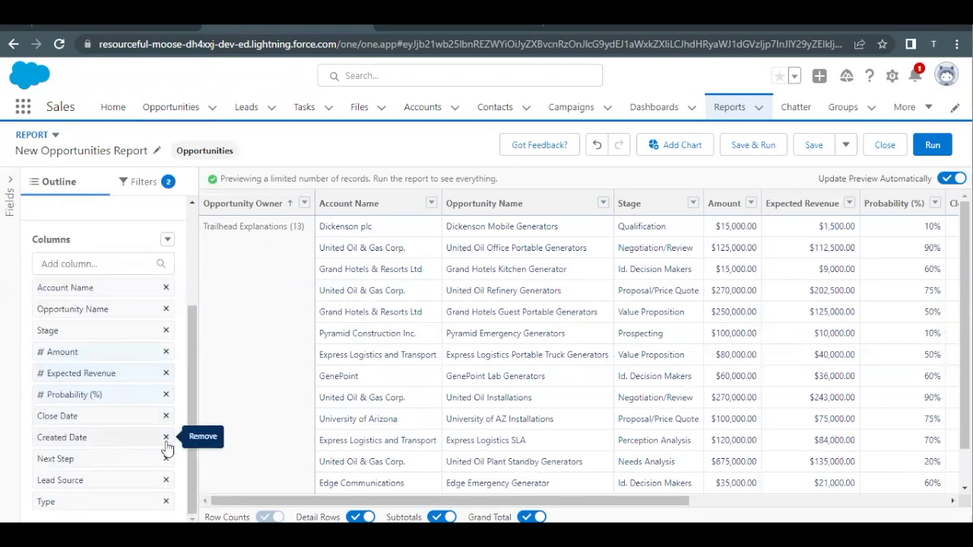
{"action": "left_click", "coordinate": [166, 438]}
{"action": "left_click", "coordinate": [165, 463]}
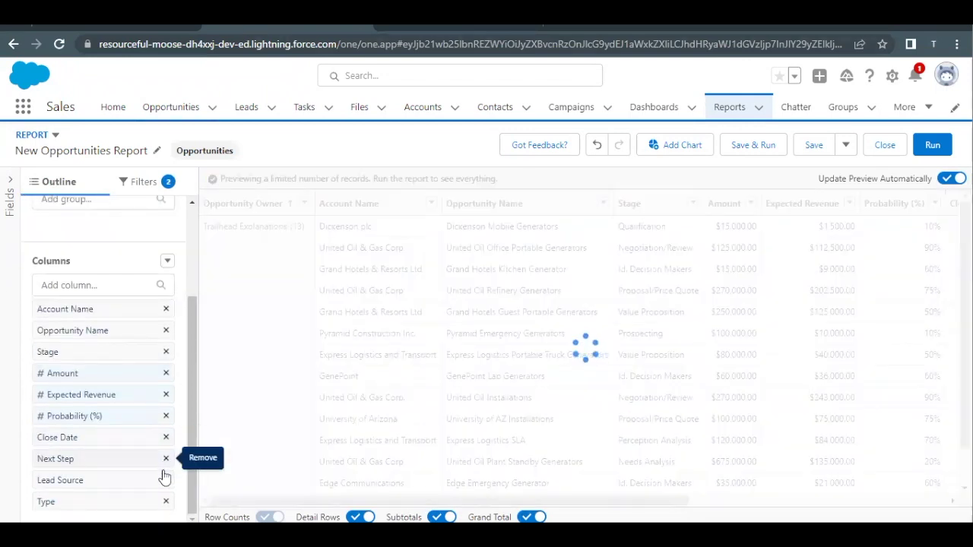
{"action": "left_click", "coordinate": [164, 484]}
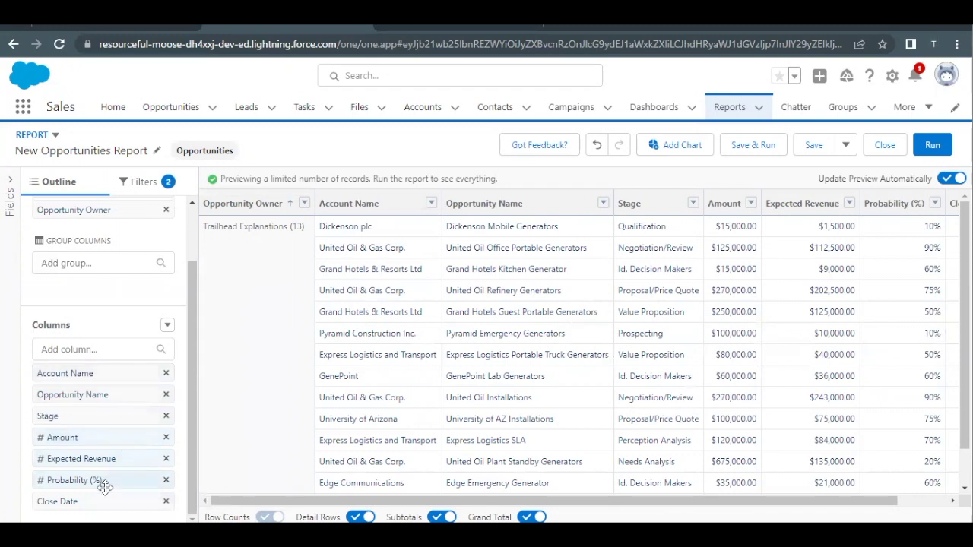
{"action": "scroll", "coordinate": [297, 403], "scroll_direction": "down", "scroll_amount": 1}
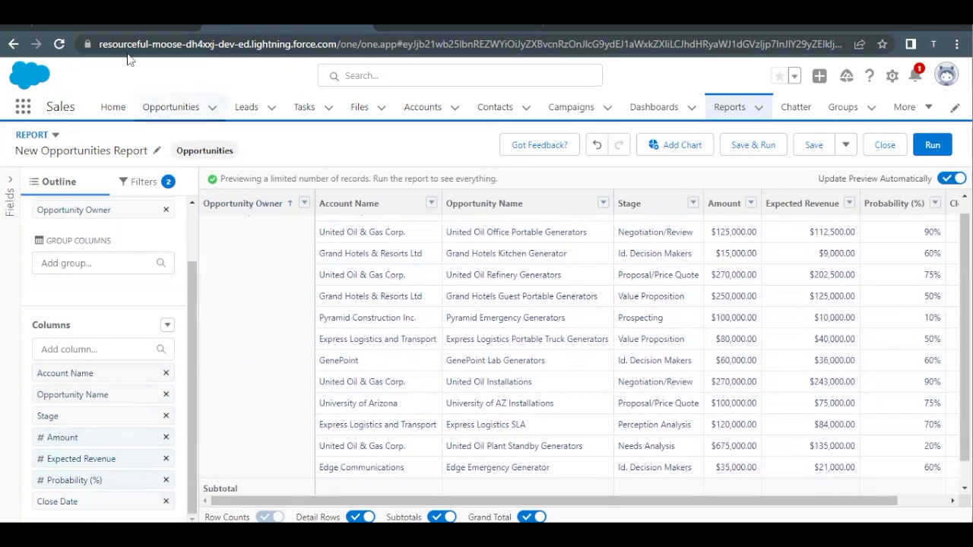
- Following Trailhead's summary field instructions, summarize the playground report's Amount column by Sum and check its subtotal in the preview
{"action": "left_click", "coordinate": [110, 32]}
{"action": "scroll", "coordinate": [264, 311], "scroll_direction": "down", "scroll_amount": 2}
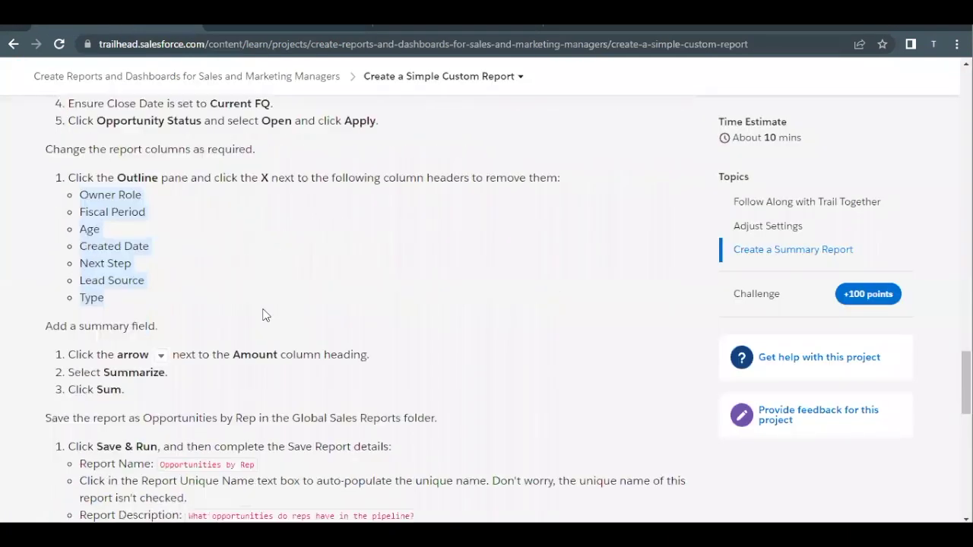
{"action": "left_click_drag", "start_coordinate": [227, 317], "coordinate": [307, 320]}
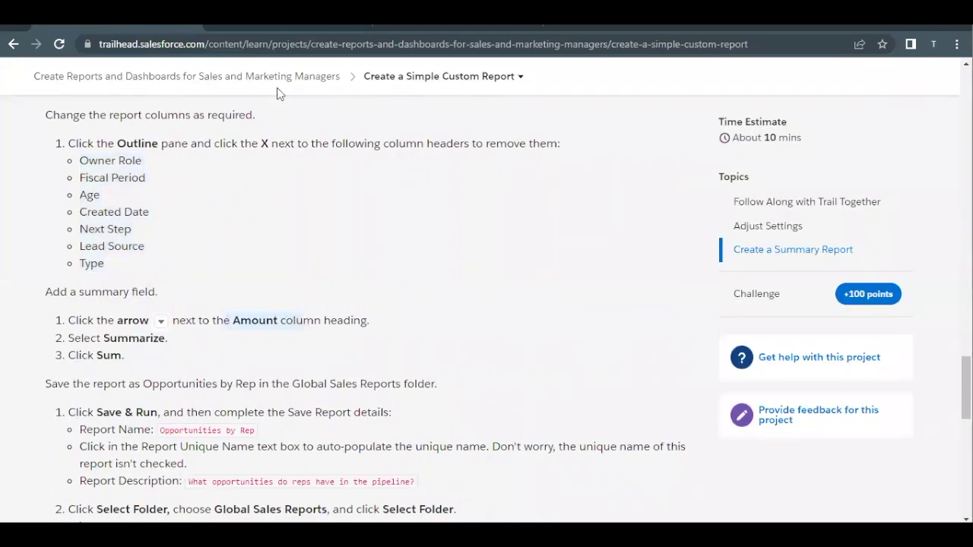
{"action": "left_click", "coordinate": [257, 30]}
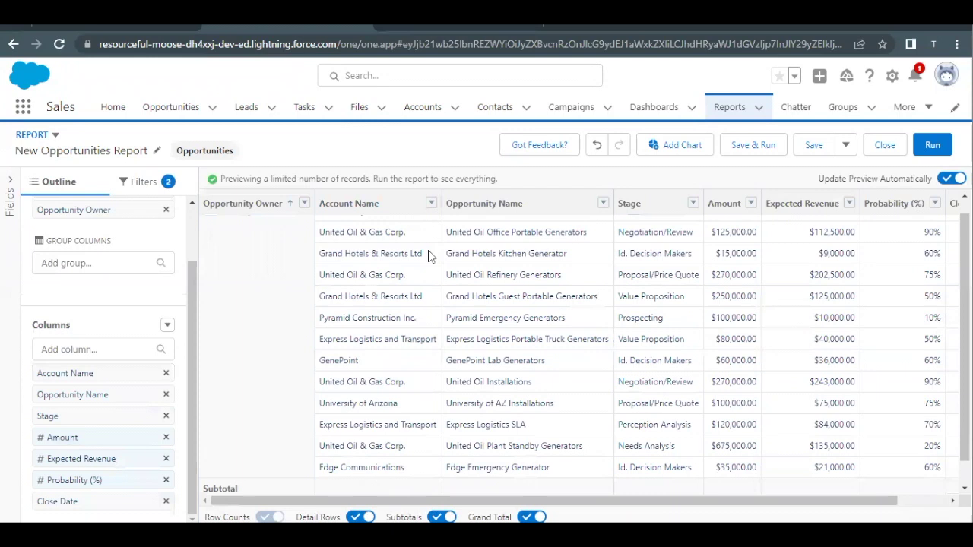
{"action": "scroll", "coordinate": [428, 253], "scroll_direction": "right", "scroll_amount": 2}
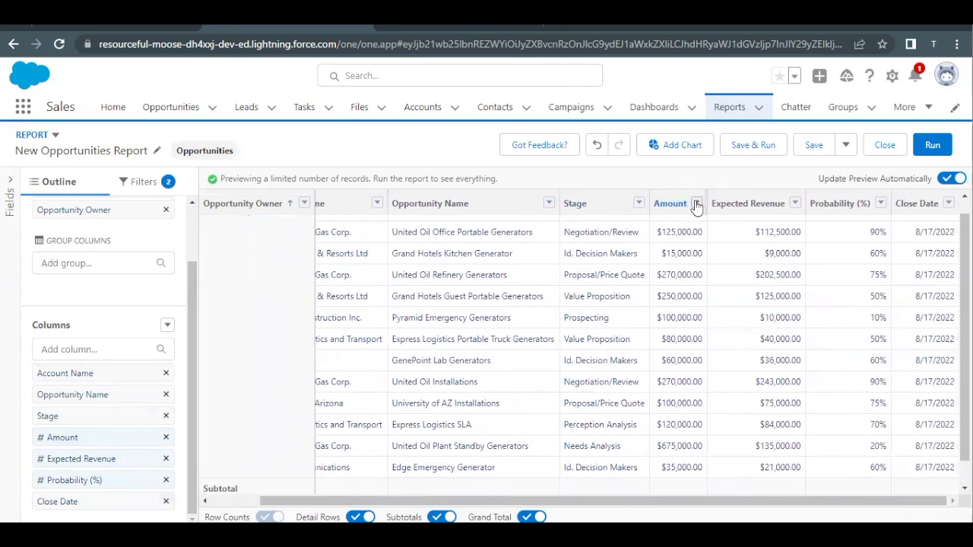
{"action": "left_click", "coordinate": [696, 204]}
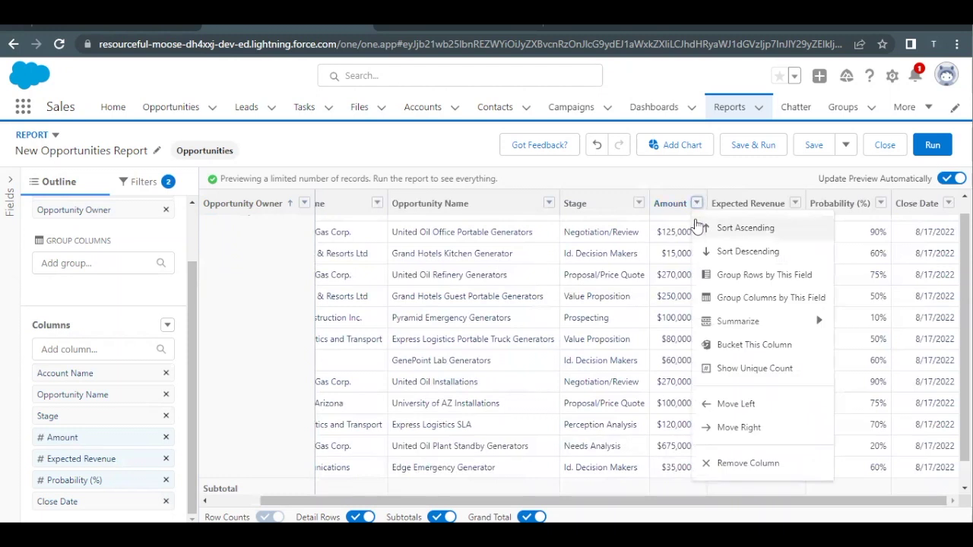
{"action": "mouse_move", "coordinate": [712, 321]}
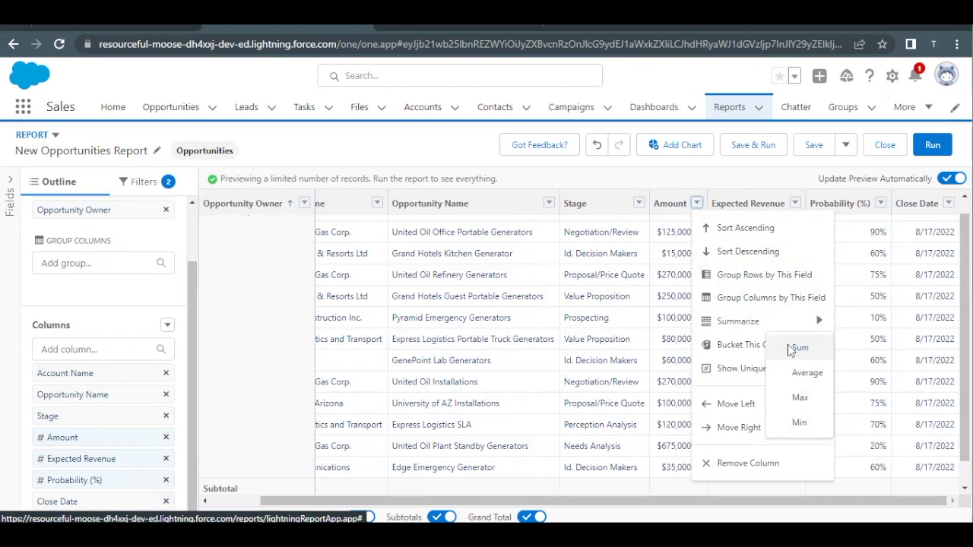
{"action": "left_click", "coordinate": [789, 348]}
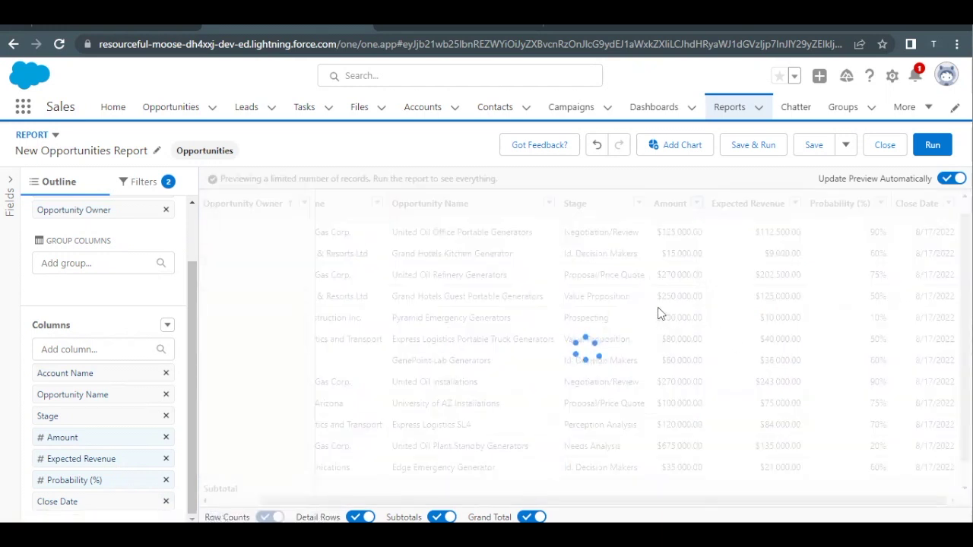
{"action": "scroll", "coordinate": [699, 367], "scroll_direction": "down", "scroll_amount": 1}
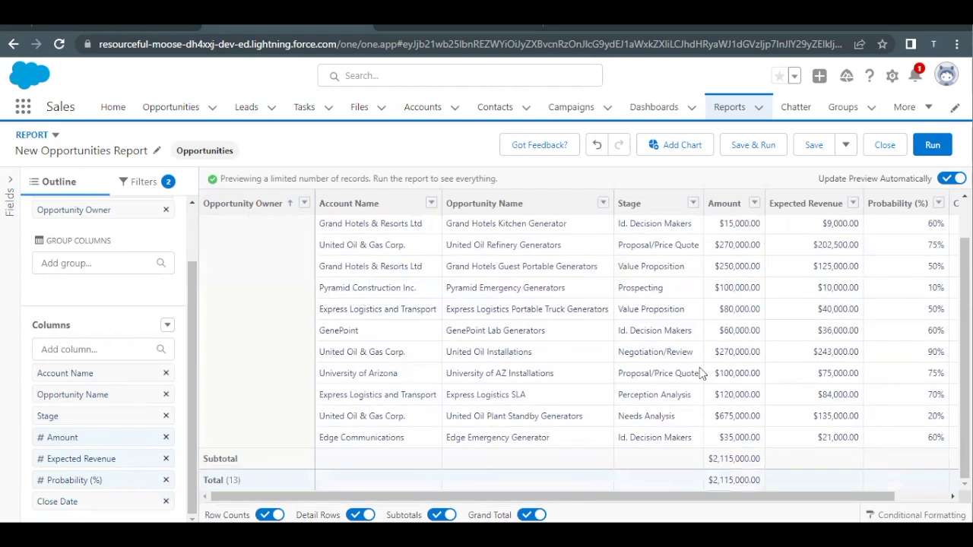
{"action": "left_click", "coordinate": [729, 459]}
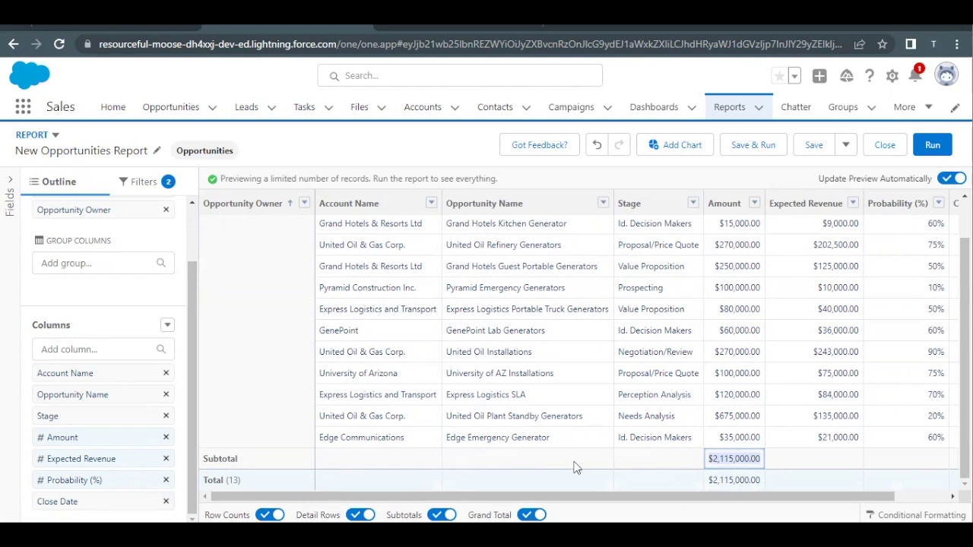
{"action": "double_click", "coordinate": [733, 459]}
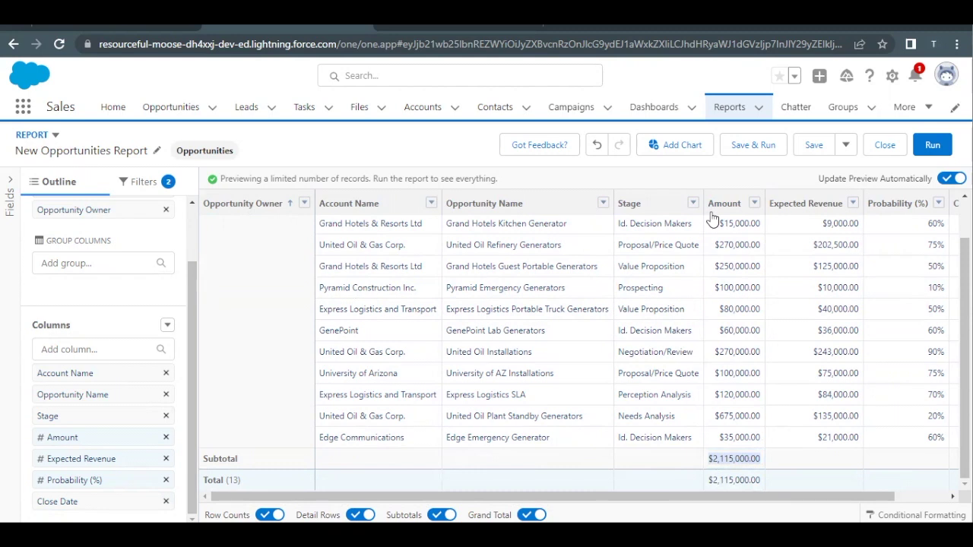
- Start saving and running the report, and copy the report name Opportunities by Rep from Trailhead's save instructions
{"action": "left_click", "coordinate": [749, 146]}
{"action": "left_click", "coordinate": [110, 31]}
{"action": "scroll", "coordinate": [115, 66], "scroll_direction": "up", "scroll_amount": 1}
{"action": "scroll", "coordinate": [121, 138], "scroll_direction": "down", "scroll_amount": 3}
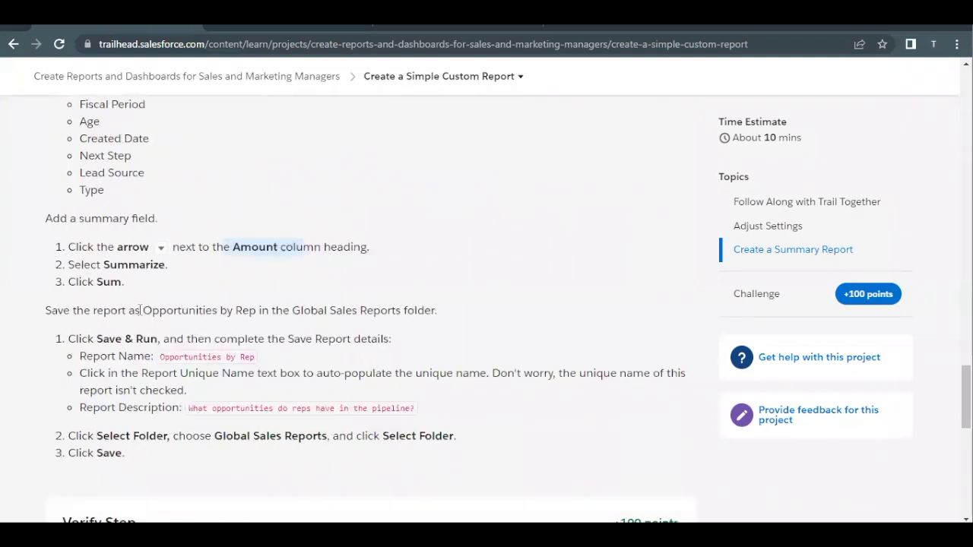
{"action": "left_click_drag", "start_coordinate": [161, 357], "coordinate": [261, 365]}
{"action": "key", "text": "ctrl+c"}
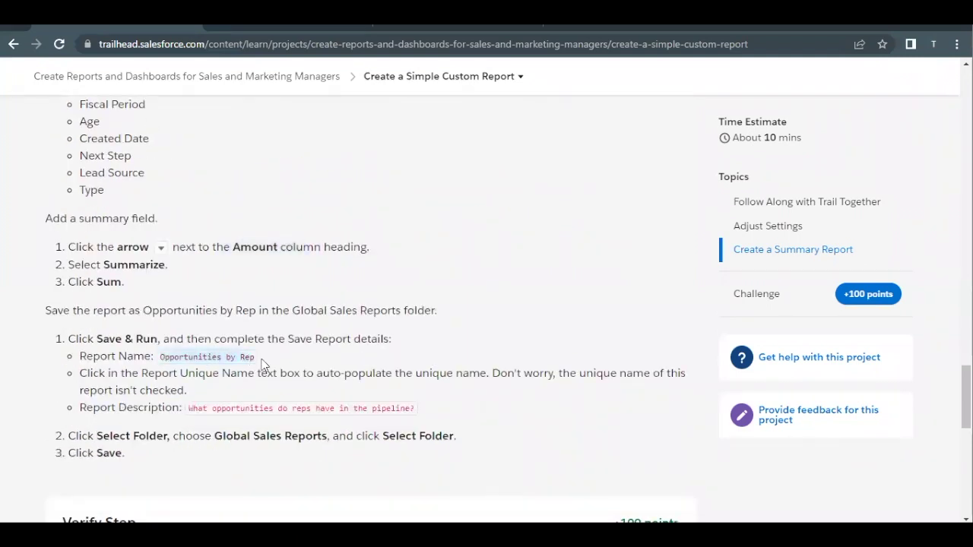
{"action": "left_click", "coordinate": [240, 30]}
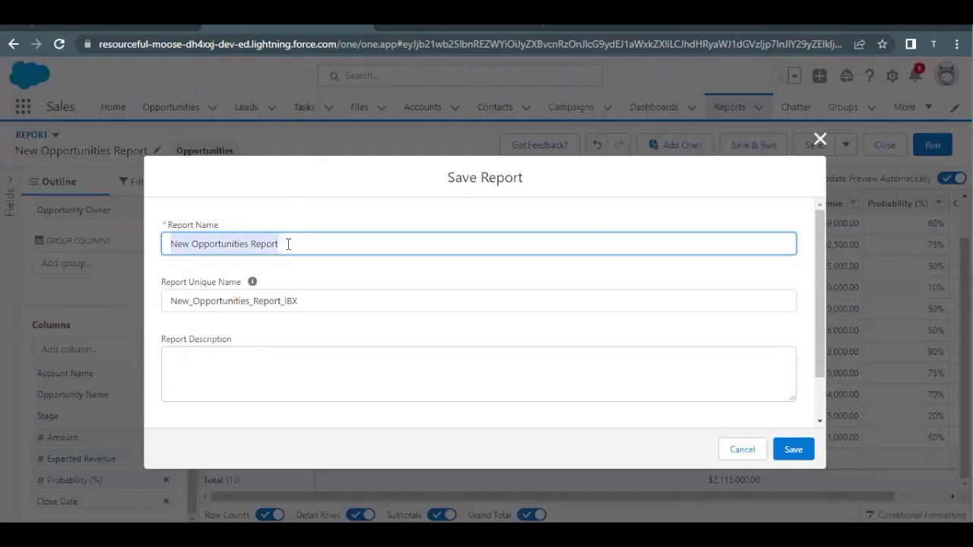
- Regenerate the report's unique name and set its report name to Opportunities by Rep in the save details
{"action": "double_click", "coordinate": [292, 310]}
{"action": "key", "text": "BackSpace"}
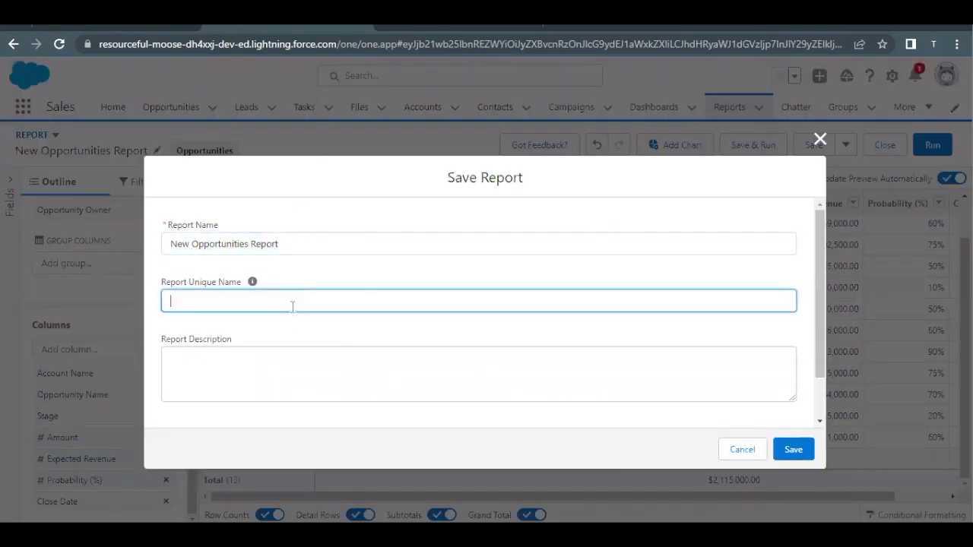
{"action": "triple_click", "coordinate": [282, 235]}
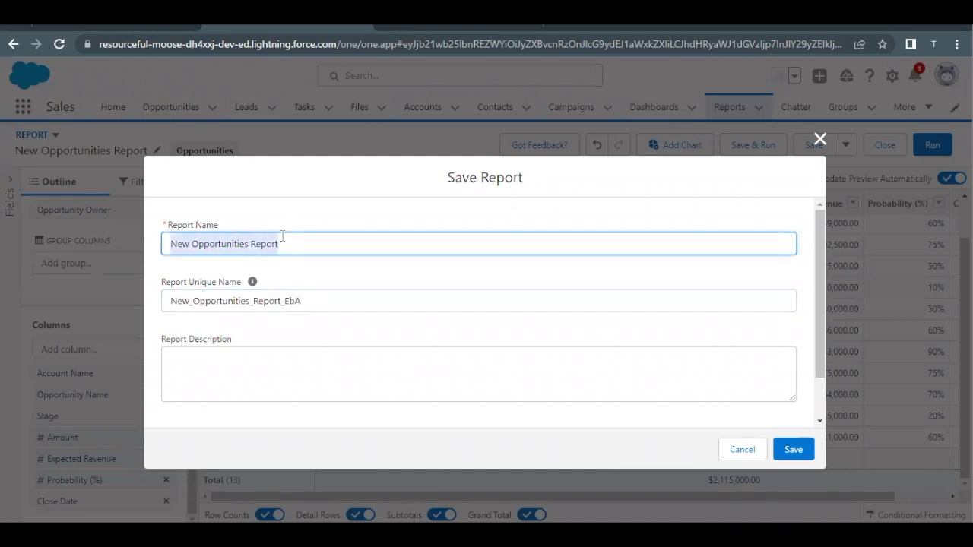
{"action": "key", "text": "ctrl+v"}
{"action": "double_click", "coordinate": [316, 310]}
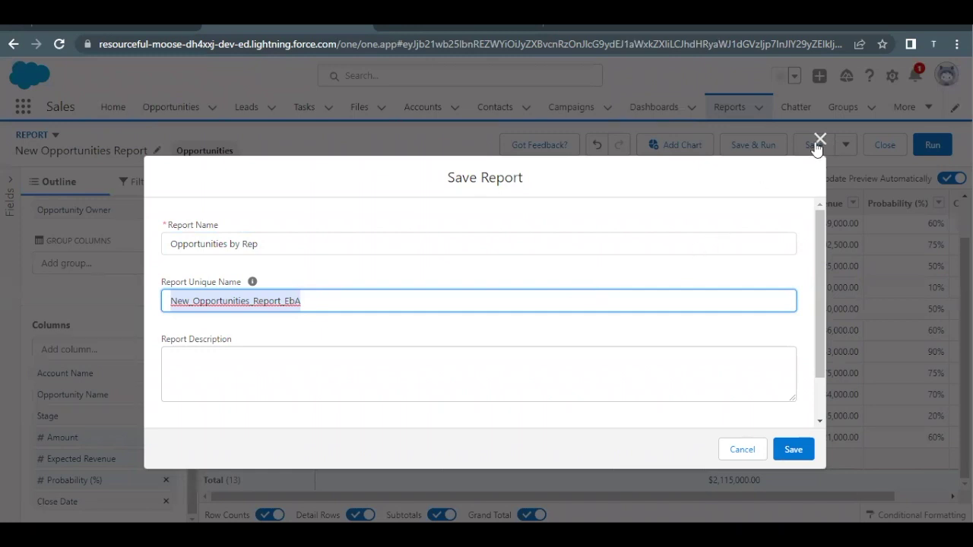
- Review Trailhead's guidance on the report unique name and copy the report description "What opportunities do reps have in the pipeline?"
{"action": "left_click", "coordinate": [112, 27]}
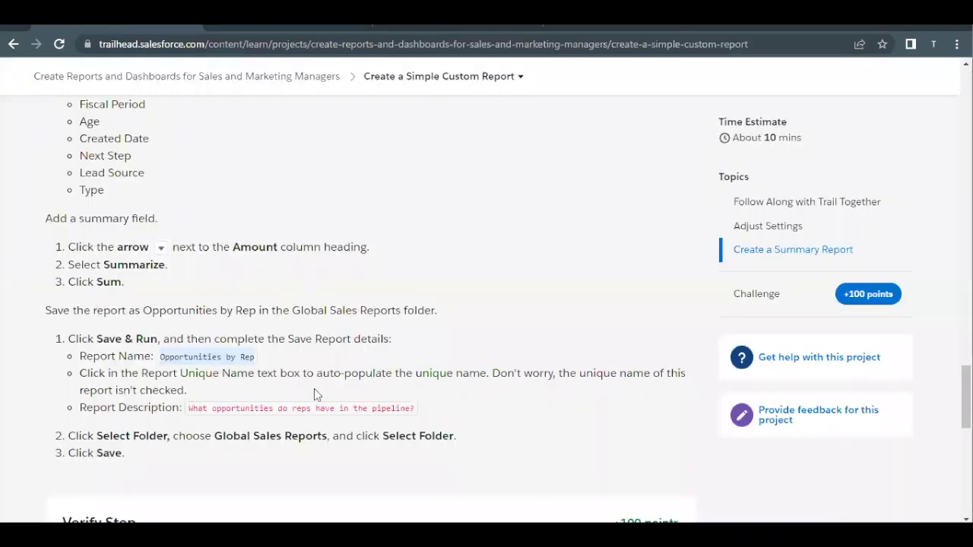
{"action": "scroll", "coordinate": [314, 395], "scroll_direction": "down", "scroll_amount": 1}
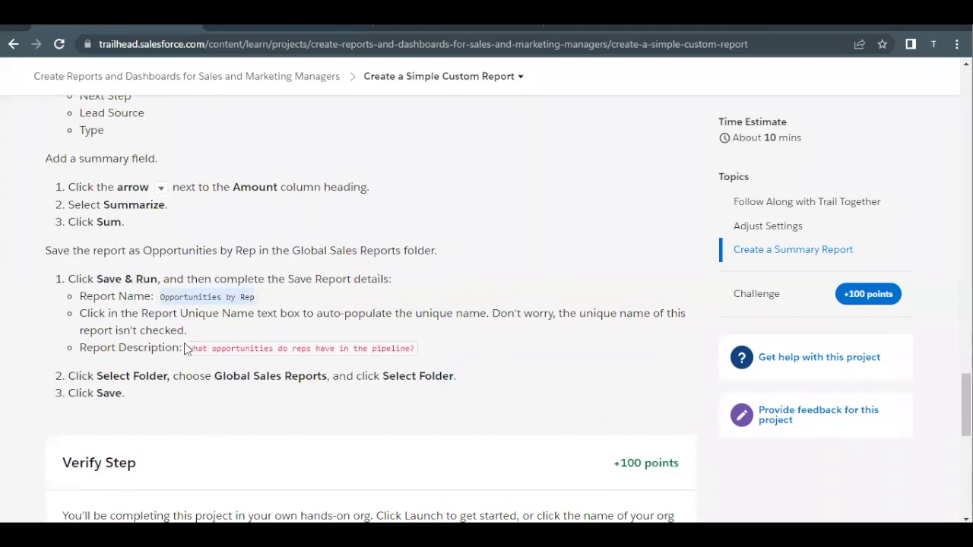
{"action": "left_click_drag", "start_coordinate": [187, 348], "coordinate": [473, 357]}
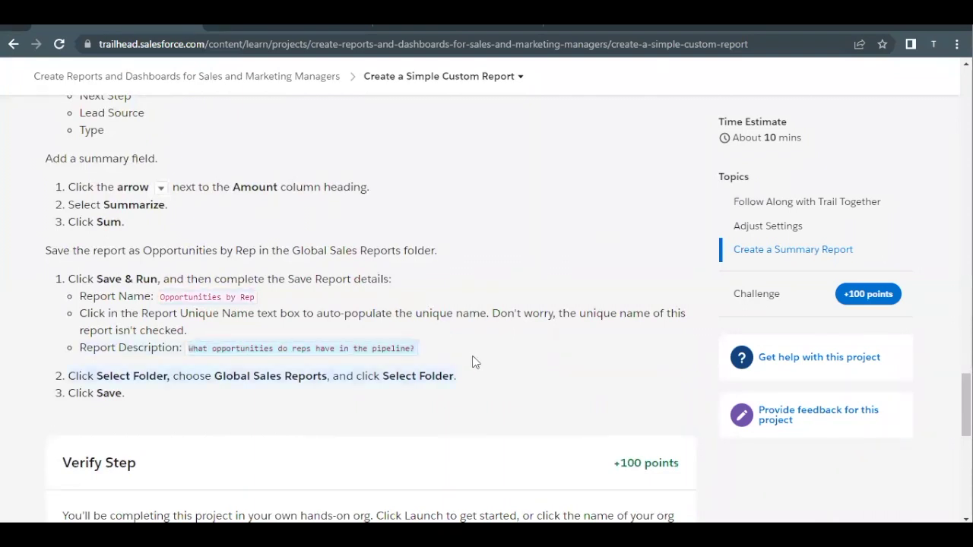
{"action": "left_click", "coordinate": [473, 362]}
{"action": "left_click_drag", "start_coordinate": [188, 348], "coordinate": [428, 355]}
{"action": "left_click", "coordinate": [182, 315]}
{"action": "left_click_drag", "start_coordinate": [183, 316], "coordinate": [256, 316]}
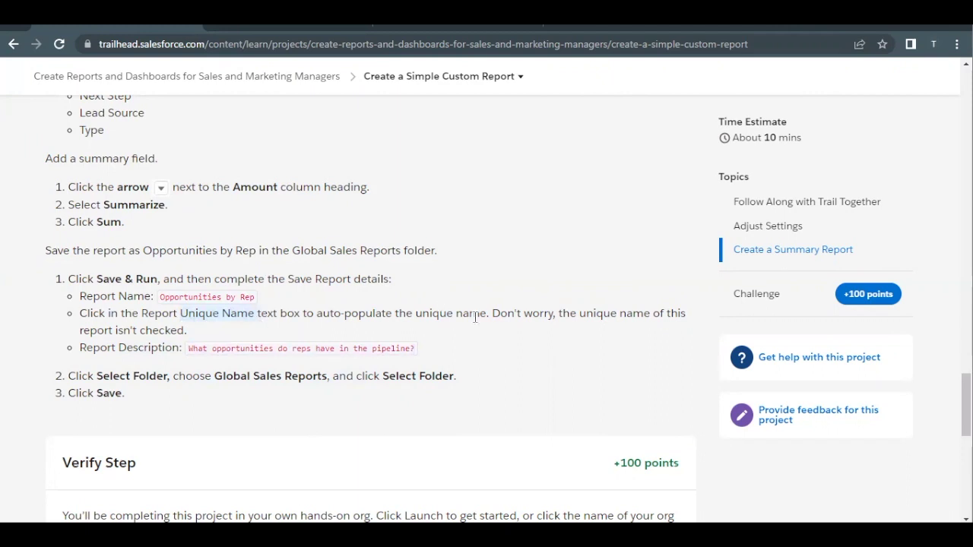
{"action": "left_click_drag", "start_coordinate": [508, 314], "coordinate": [593, 331]}
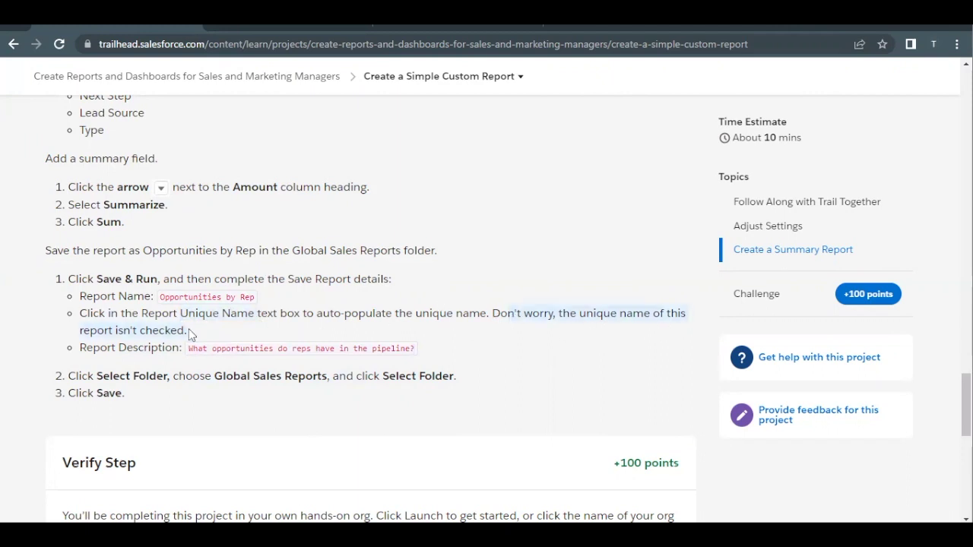
{"action": "left_click_drag", "start_coordinate": [189, 347], "coordinate": [423, 347]}
{"action": "key", "text": "ctrl+c"}
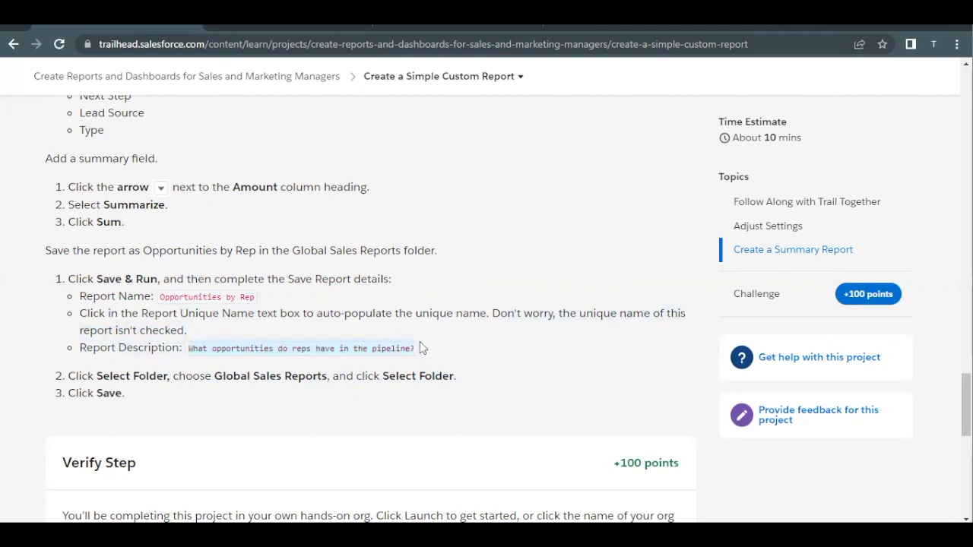
- Fill in the playground report's description with "What opportunities do reps have in the pipeline?"
{"action": "left_click", "coordinate": [225, 31]}
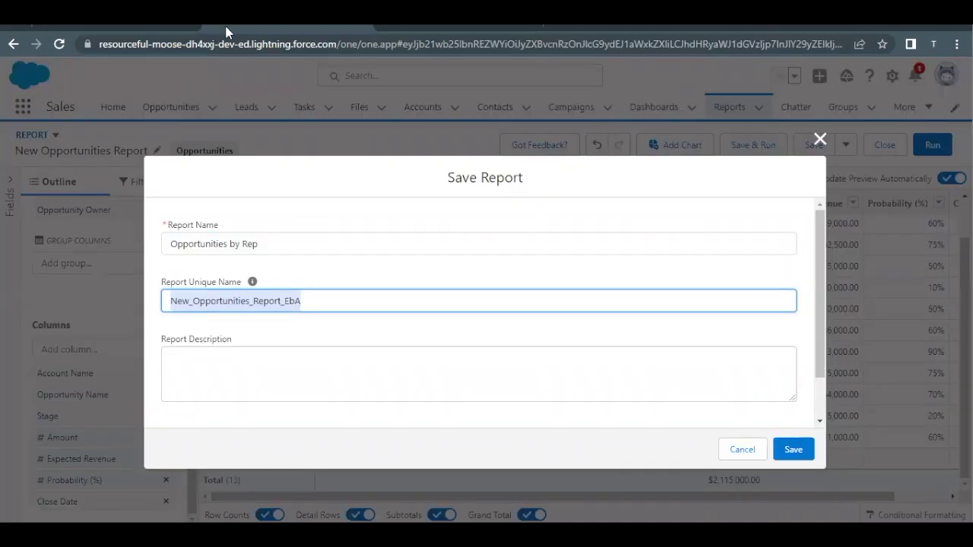
{"action": "left_click", "coordinate": [193, 374]}
{"action": "key", "text": "ctrl+v"}
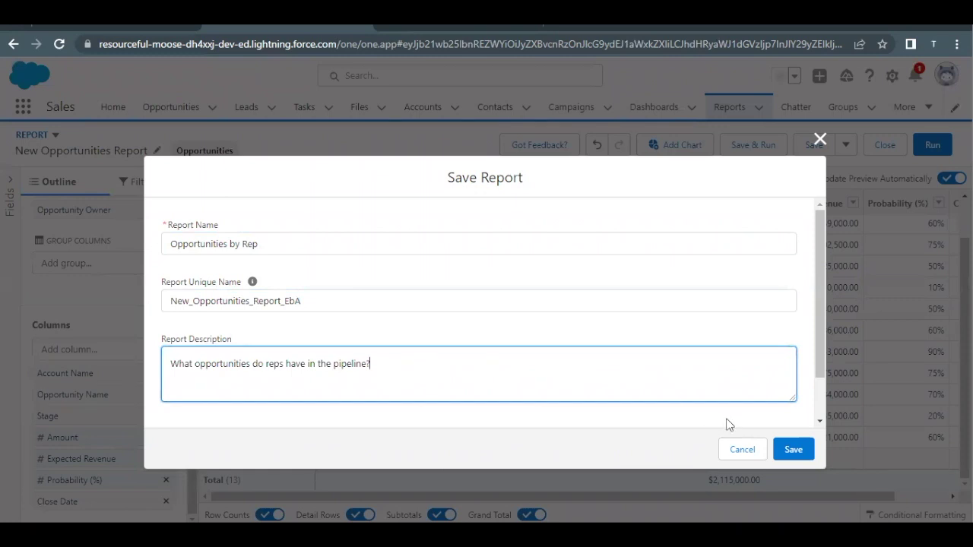
- Following Trailhead's folder instruction, set the report's save folder to Global Sales Reports
{"action": "scroll", "coordinate": [634, 391], "scroll_direction": "down", "scroll_amount": 1}
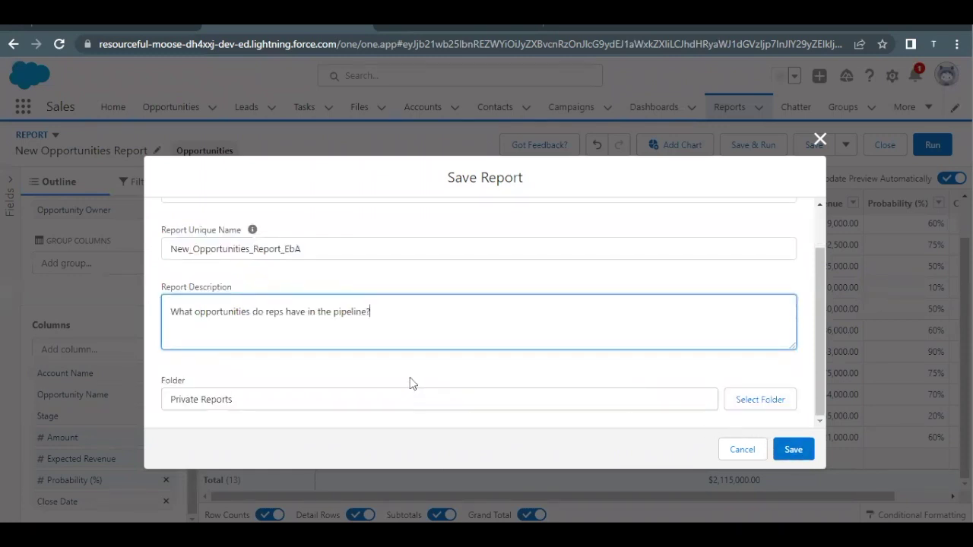
{"action": "left_click", "coordinate": [157, 31]}
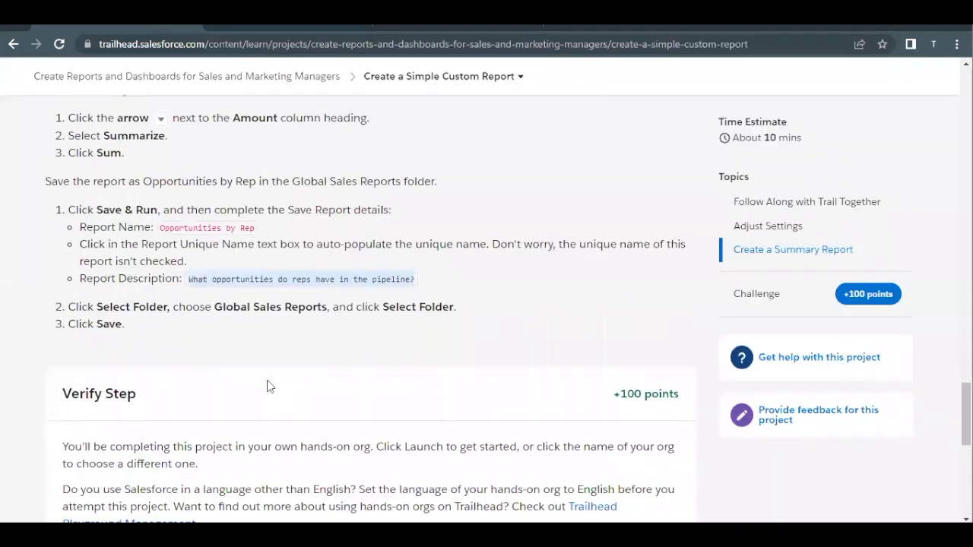
{"action": "left_click_drag", "start_coordinate": [213, 306], "coordinate": [329, 307]}
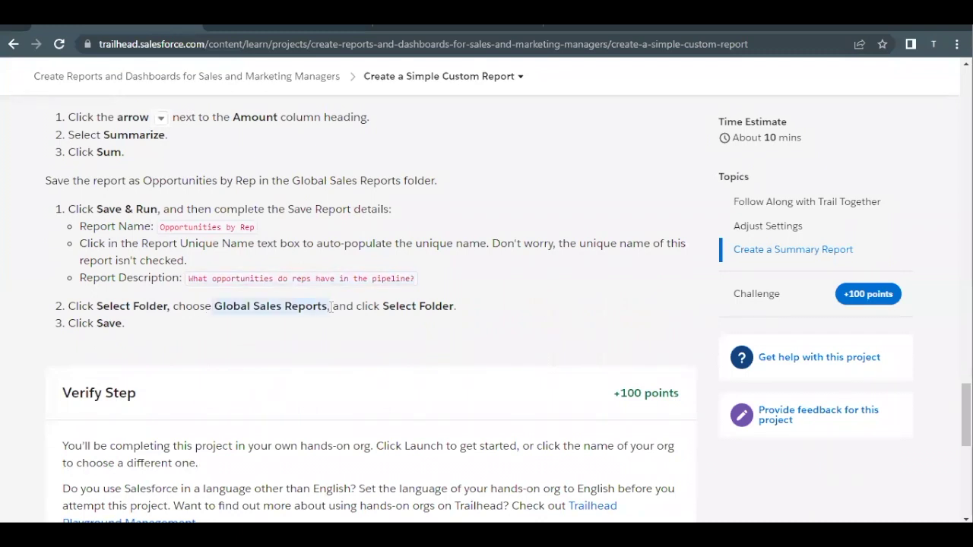
{"action": "left_click", "coordinate": [266, 24]}
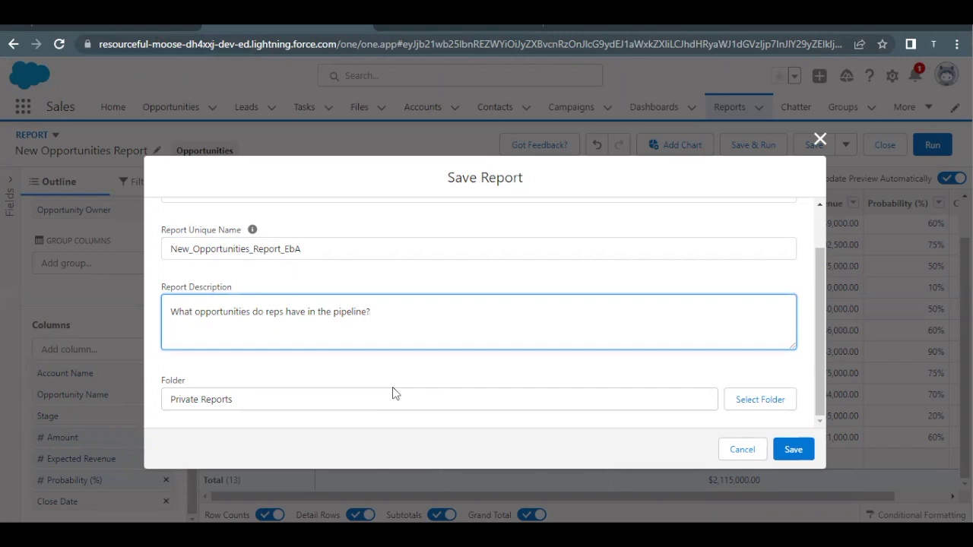
{"action": "left_click", "coordinate": [750, 399]}
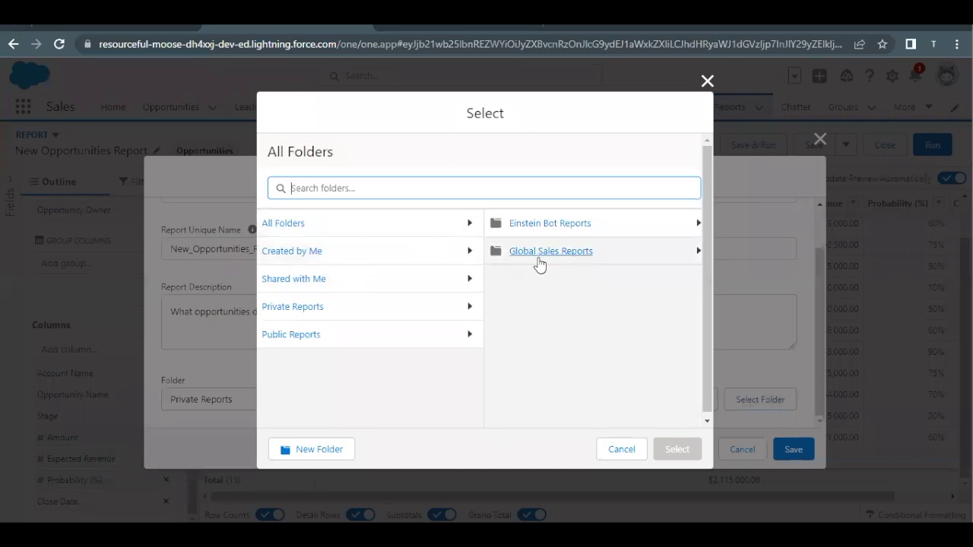
{"action": "left_click", "coordinate": [532, 254]}
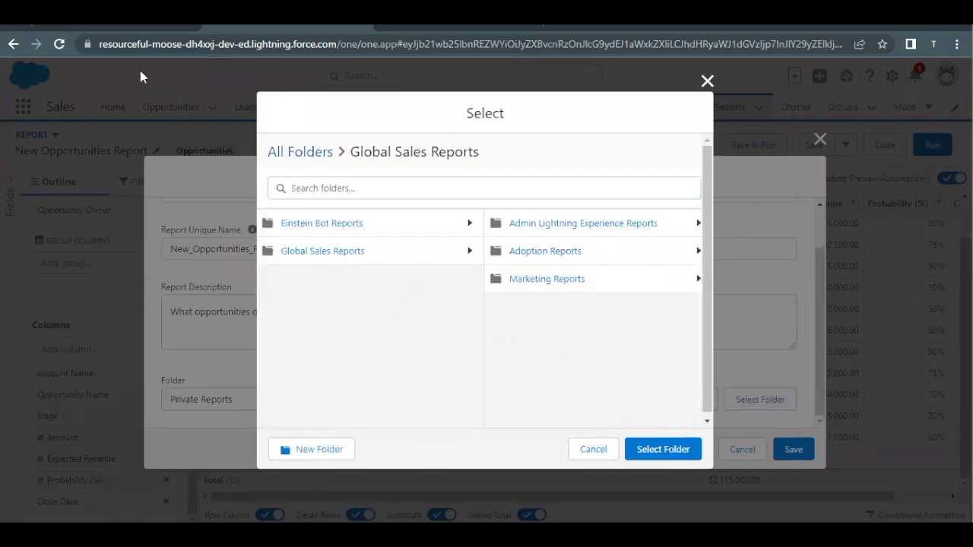
{"action": "left_click", "coordinate": [114, 26]}
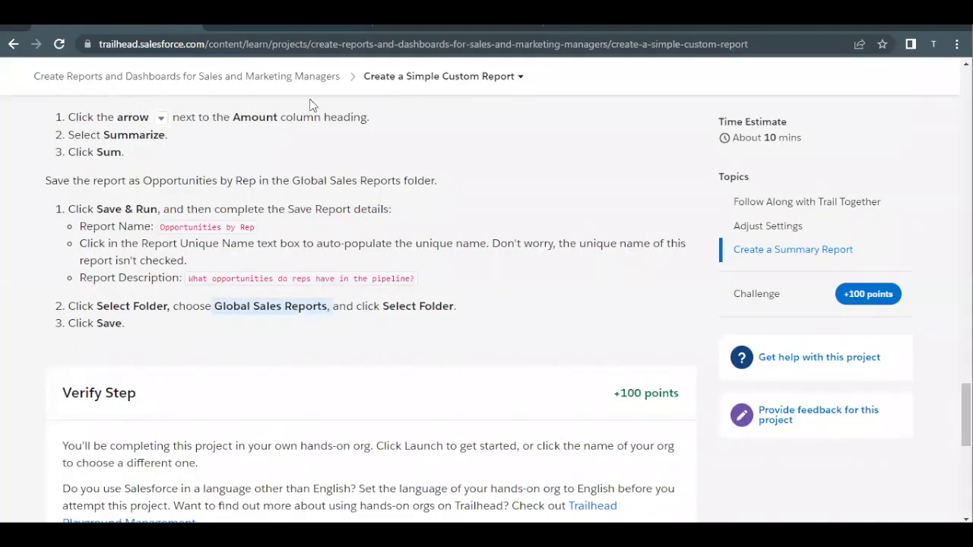
{"action": "left_click", "coordinate": [291, 25]}
{"action": "left_click", "coordinate": [663, 448]}
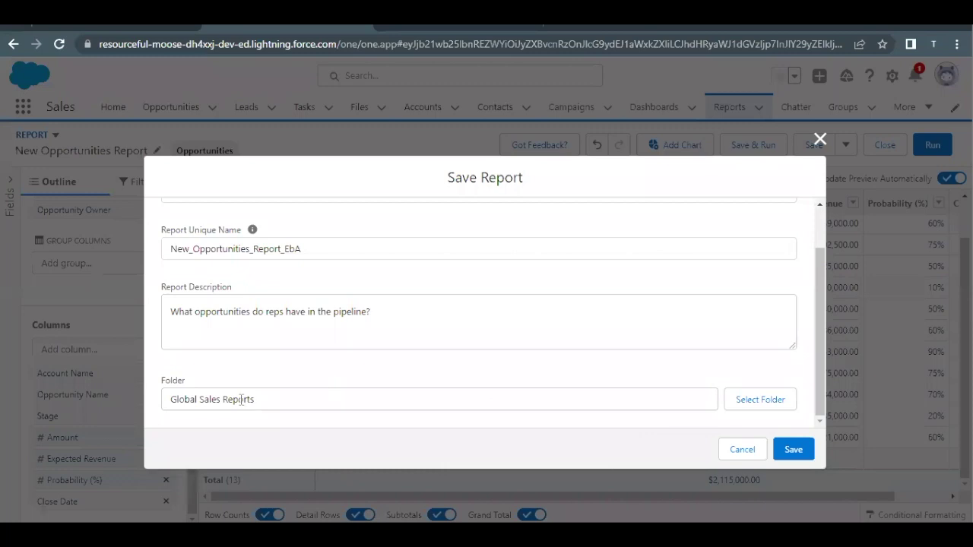
- Review the folder, name and description in the save details, and save the report
{"action": "left_click", "coordinate": [253, 399]}
{"action": "right_click", "coordinate": [246, 398]}
{"action": "left_click", "coordinate": [556, 351]}
{"action": "scroll", "coordinate": [433, 296], "scroll_direction": "up", "scroll_amount": 2}
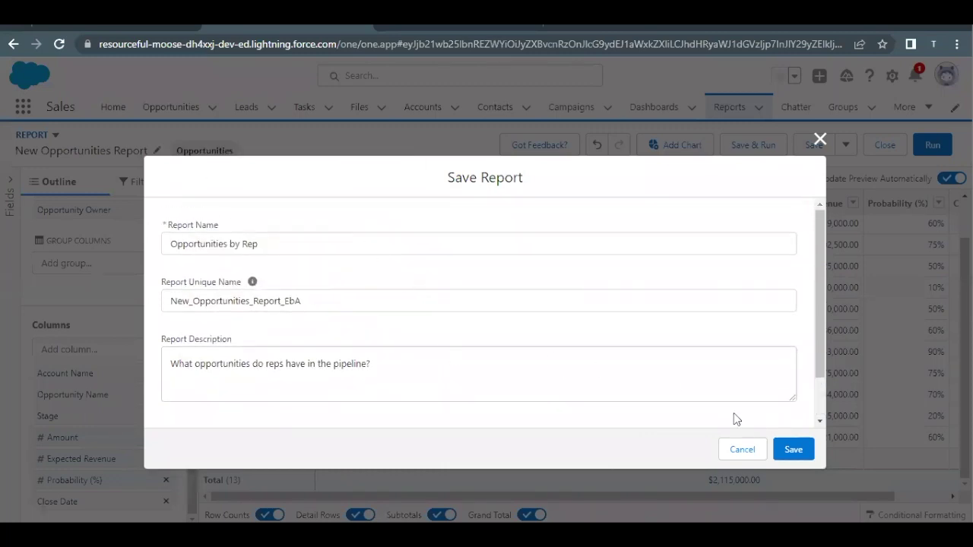
{"action": "left_click", "coordinate": [795, 449]}
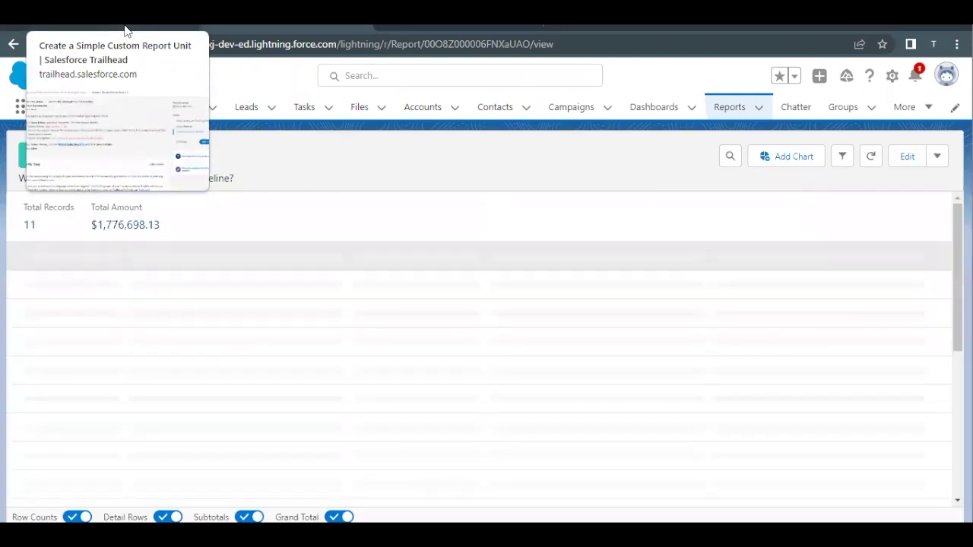
- Return to the Trailhead unit and submit the Create a Simple Custom Report challenge for verification
{"action": "left_click", "coordinate": [126, 29]}
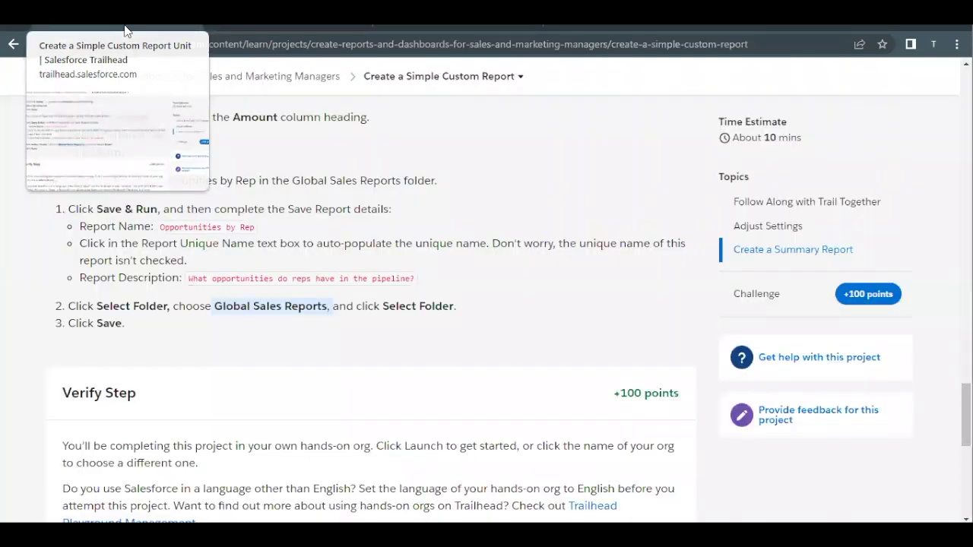
{"action": "scroll", "coordinate": [308, 367], "scroll_direction": "down", "scroll_amount": 4}
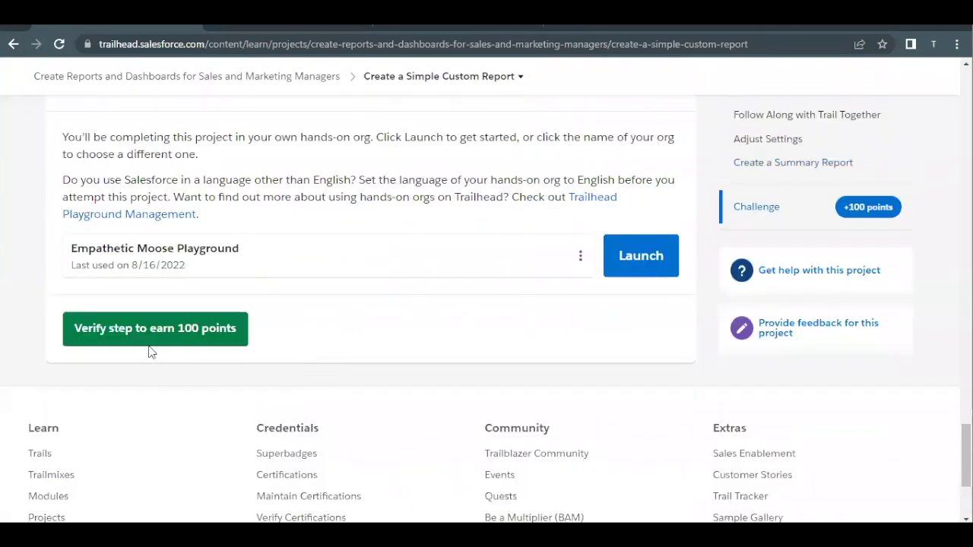
{"action": "left_click", "coordinate": [152, 344]}
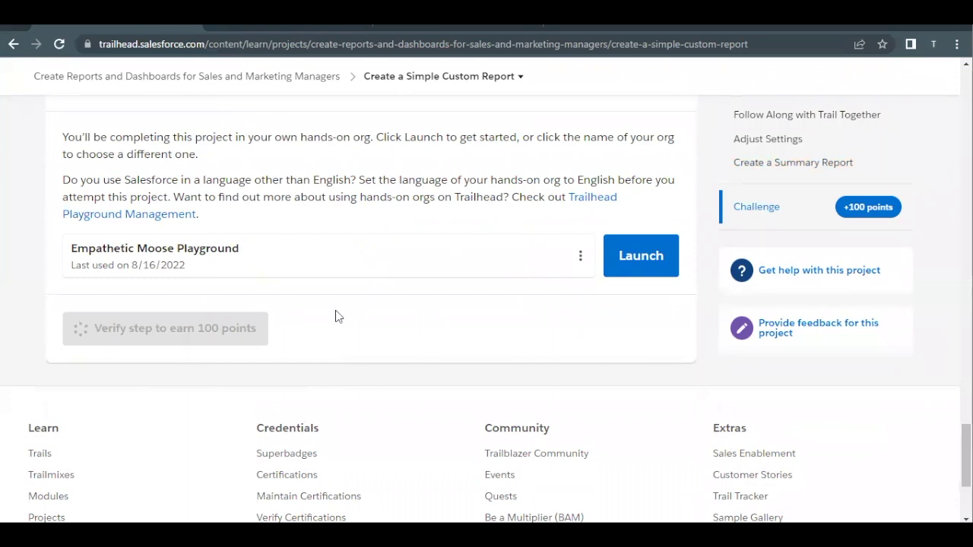